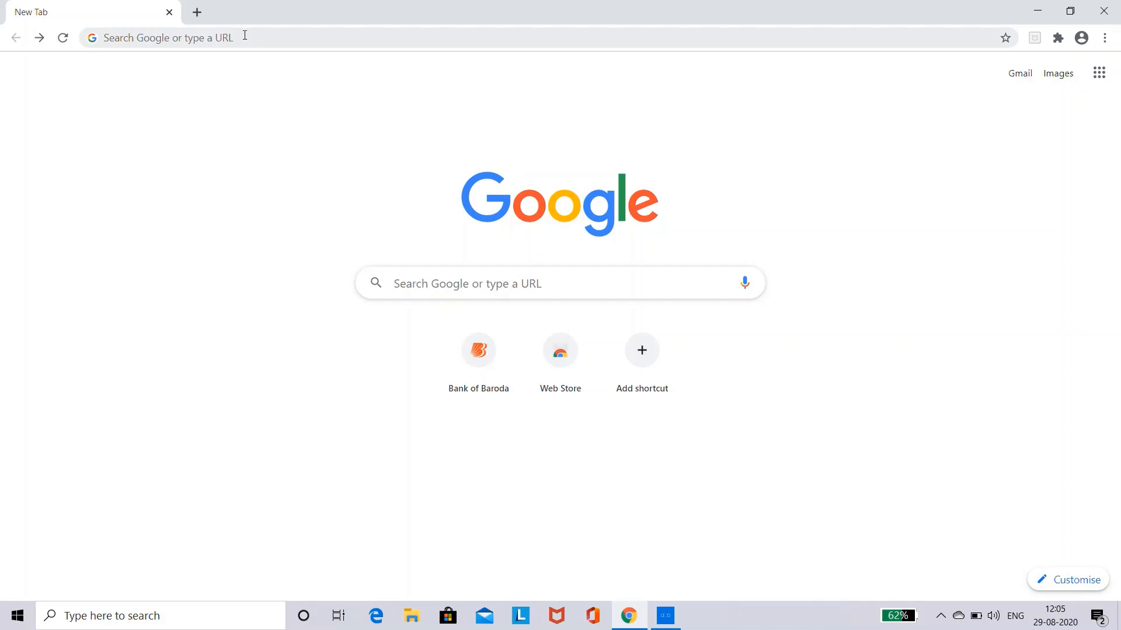
Search the web for "virtualbox" in the browser
left_click(244, 36)
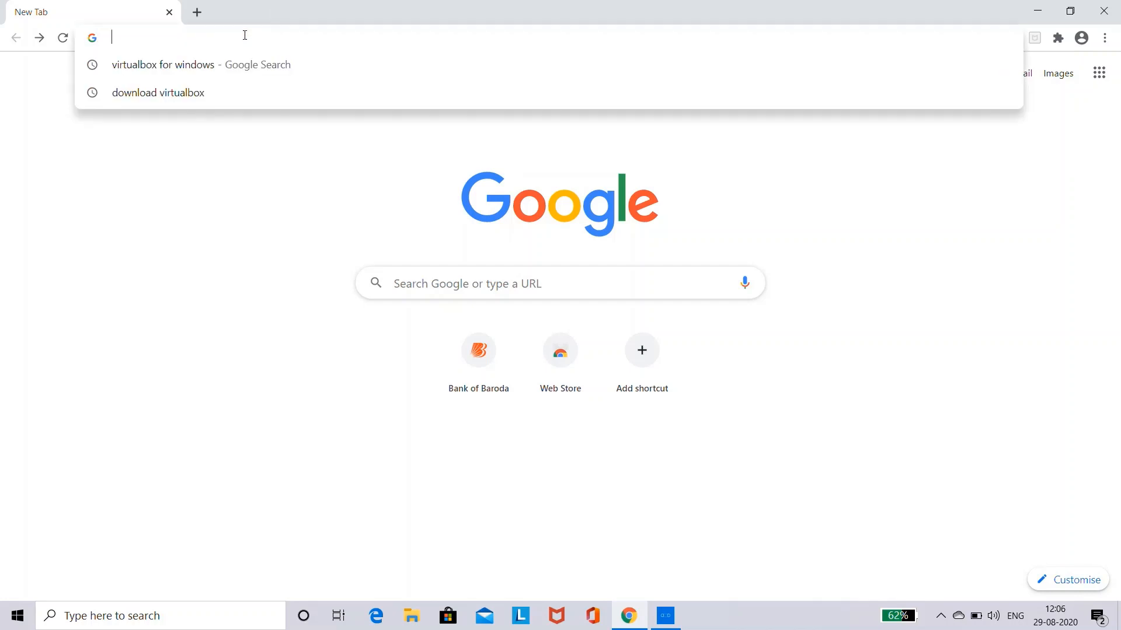
type("virtual")
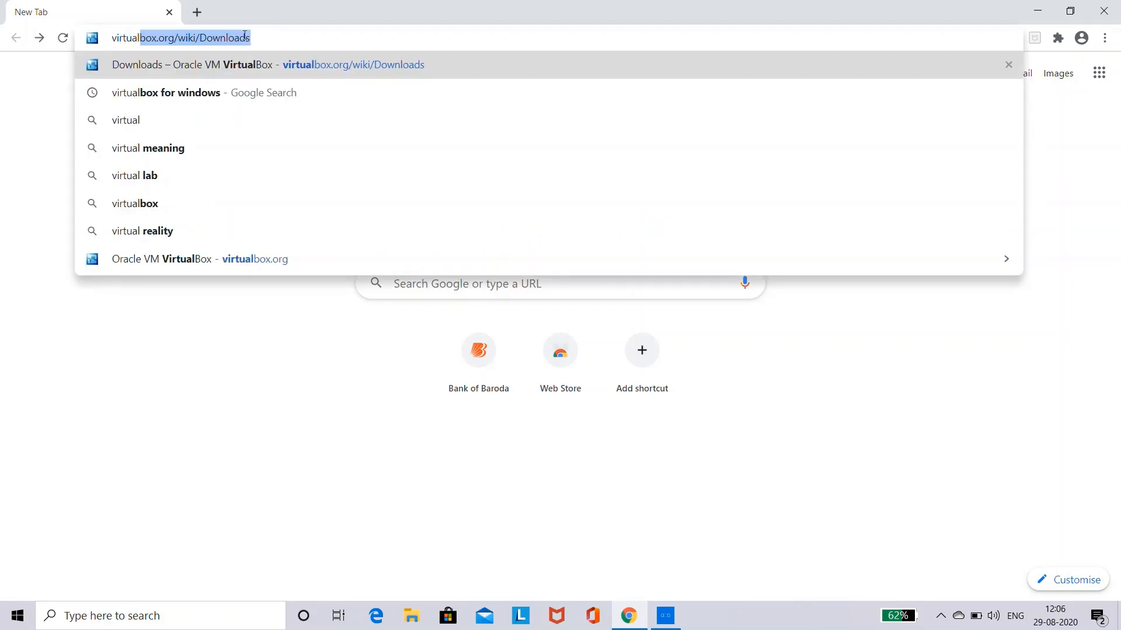
type("box")
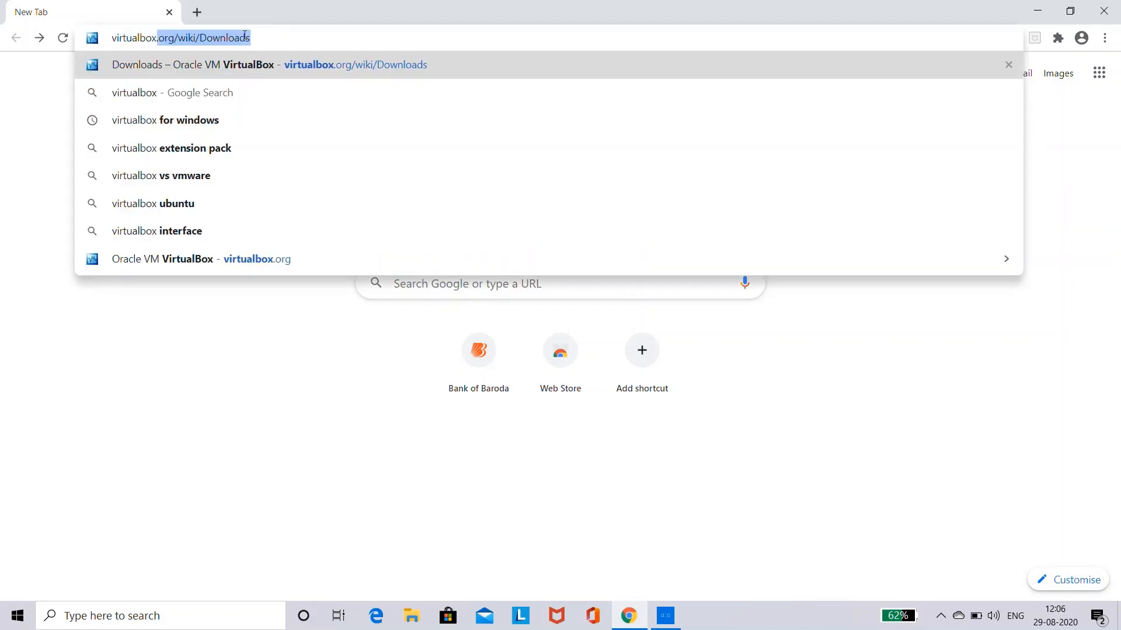
key("Right")
key("BackSpace")
key("BackSpace")
key("BackSpace")
key("BackSpace")
key("BackSpace")
key("BackSpace")
key("BackSpace")
key("BackSpace")
key("BackSpace")
key("BackSpace")
key("BackSpace")
key("BackSpace")
key("BackSpace")
key("BackSpace")
key("BackSpace")
key("BackSpace")
key("BackSpace")
key("BackSpace")
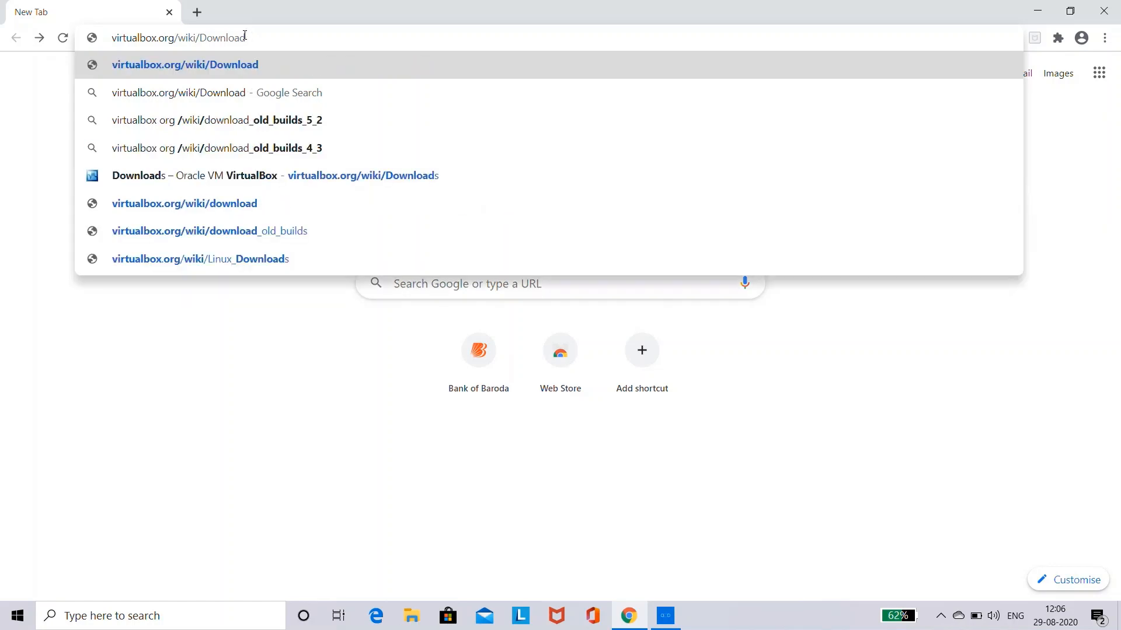
key("BackSpace")
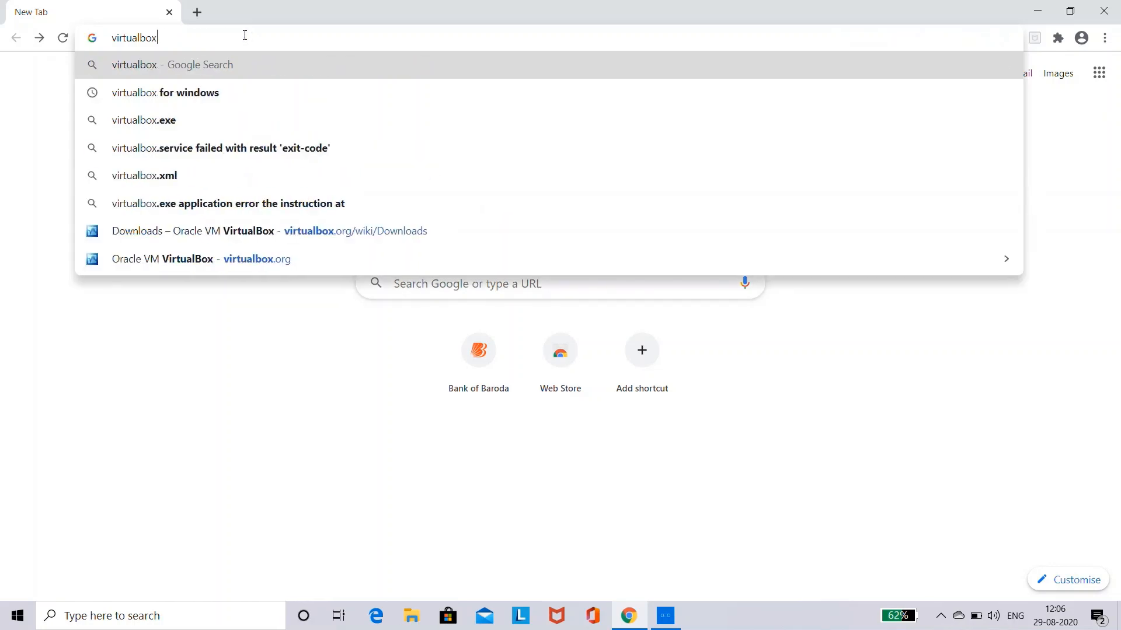
key("Return")
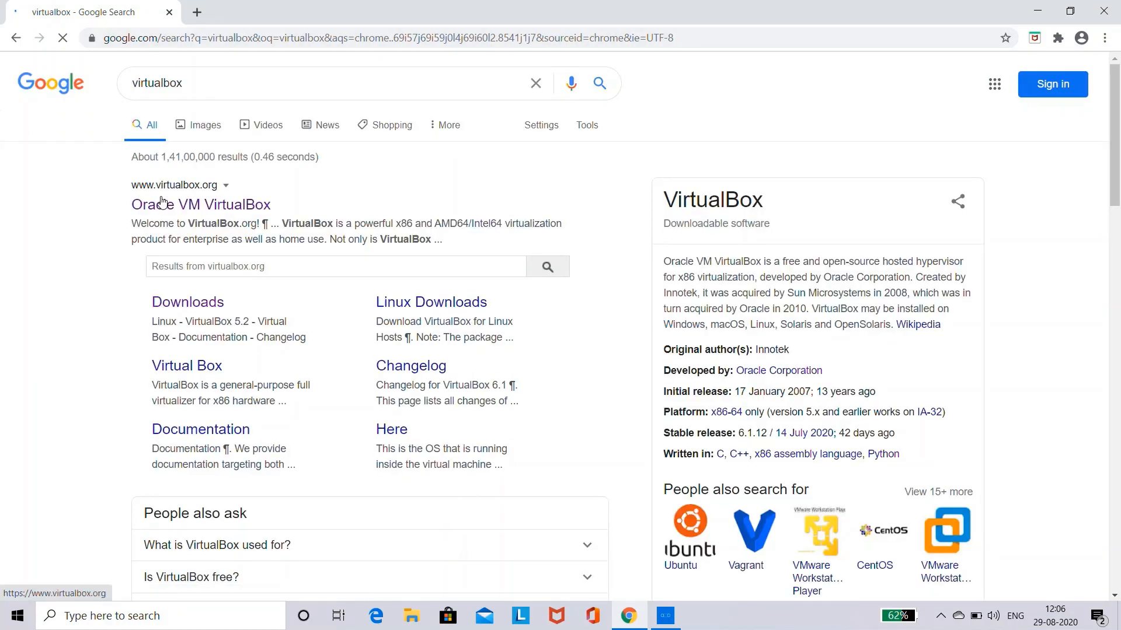
Open the official Oracle VM VirtualBox website and go to its Downloads page
left_click(174, 214)
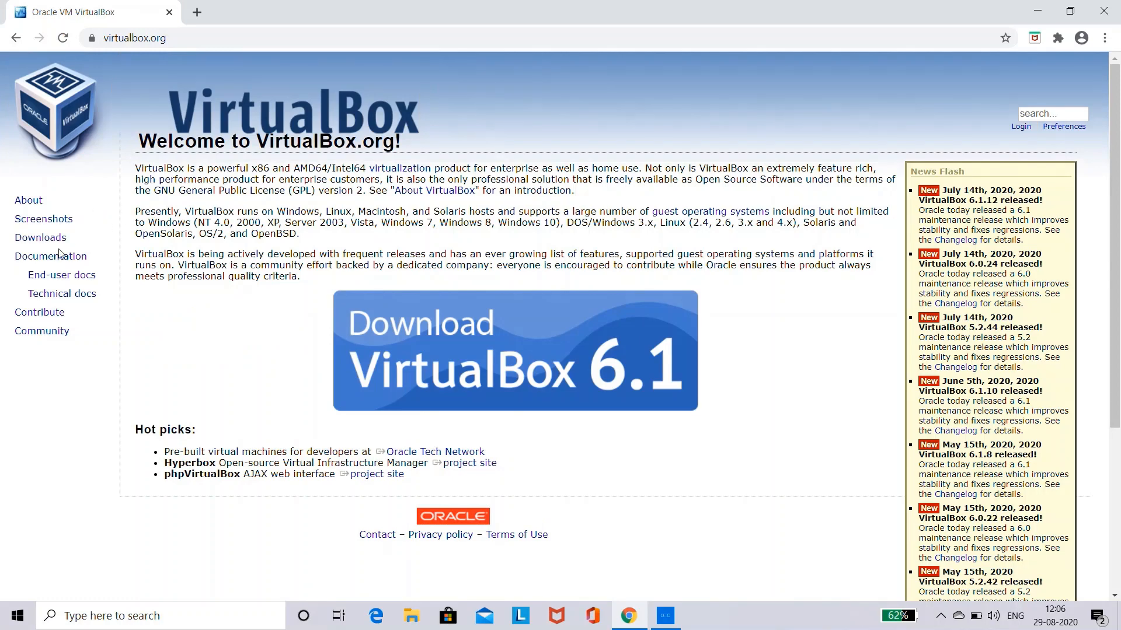
double_click(53, 240)
left_click(55, 242)
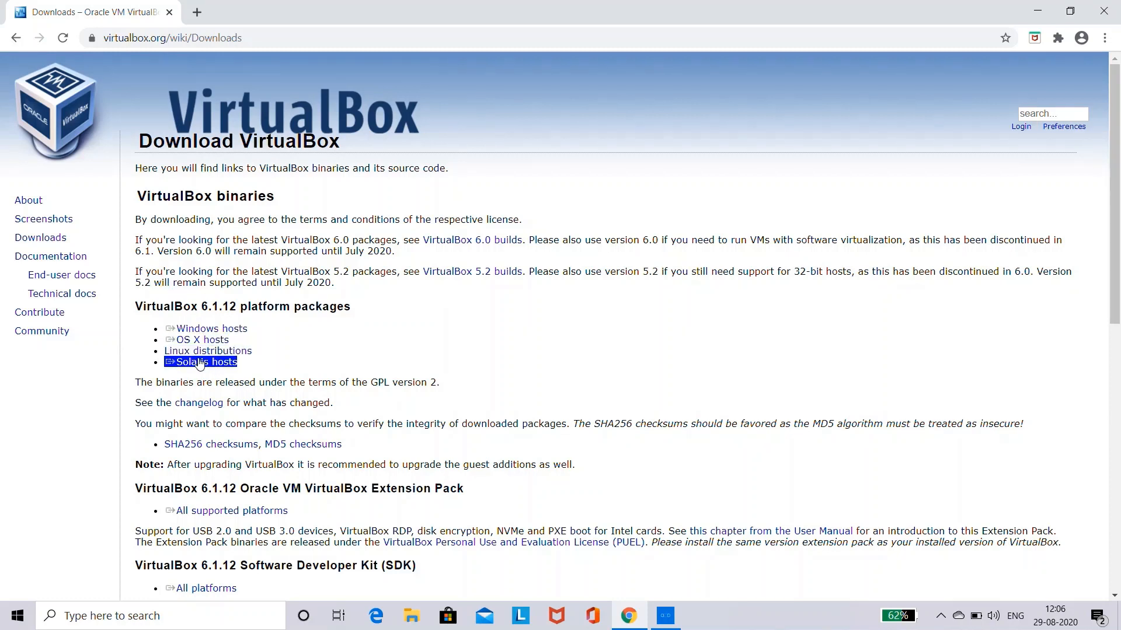
Download the VirtualBox 6.1.12 installer for Windows hosts and the Extension Pack for all supported platforms, dismissing the scan banner
left_click(205, 331)
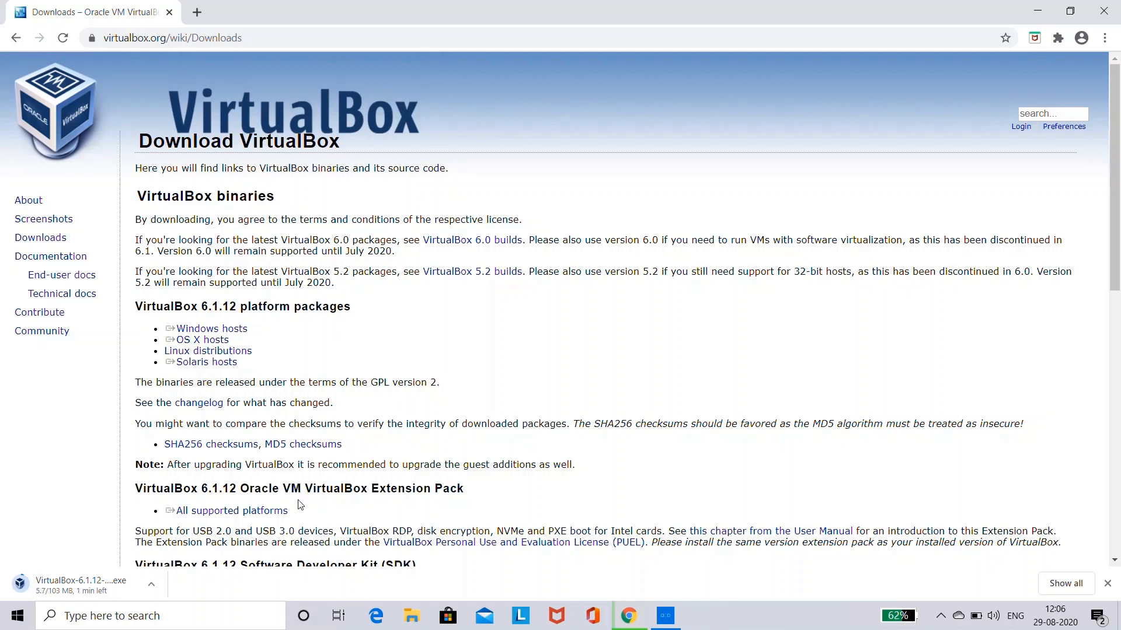
left_click(272, 511)
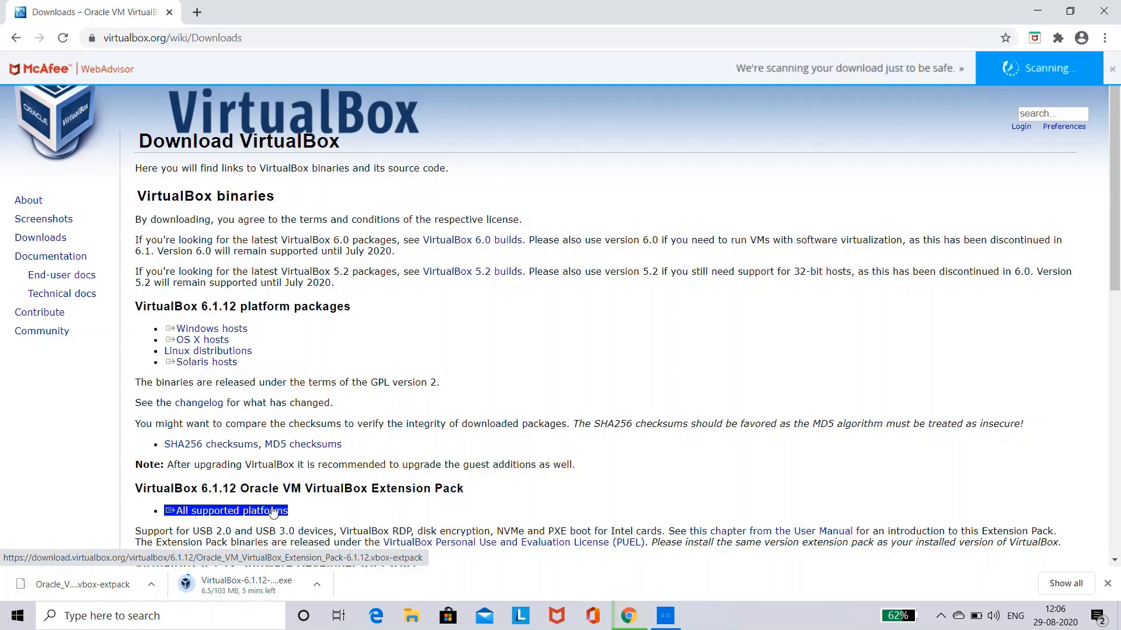
left_click(1113, 71)
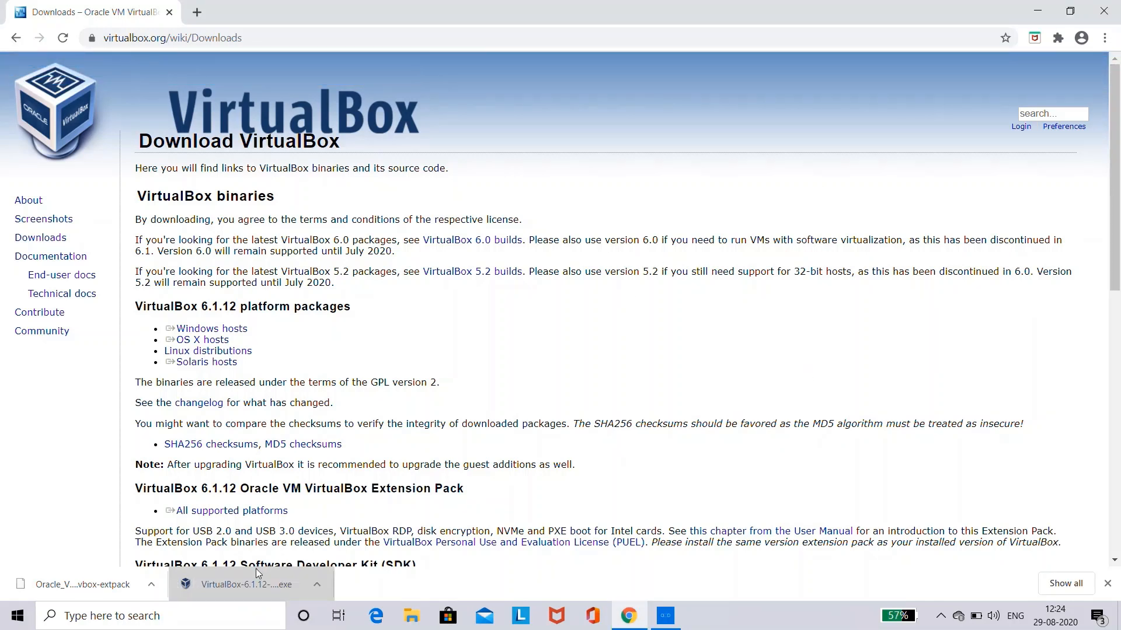
Run the VirtualBox installer with default features and location, turning off the Quick Launch Bar shortcut and the start menu entries
left_click(254, 577)
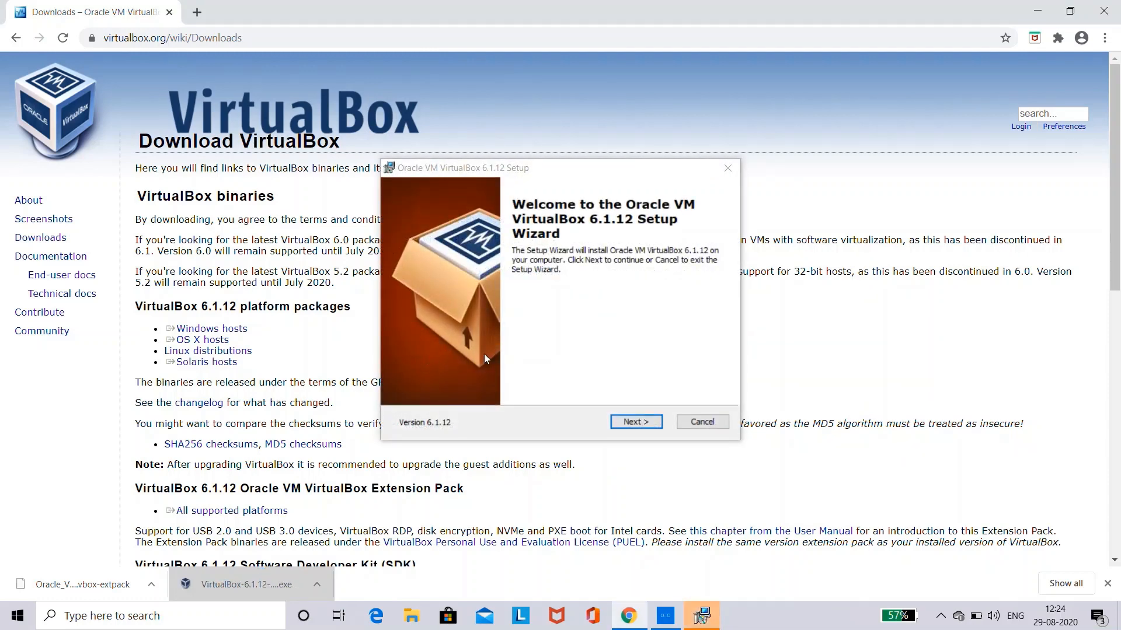
left_click(634, 418)
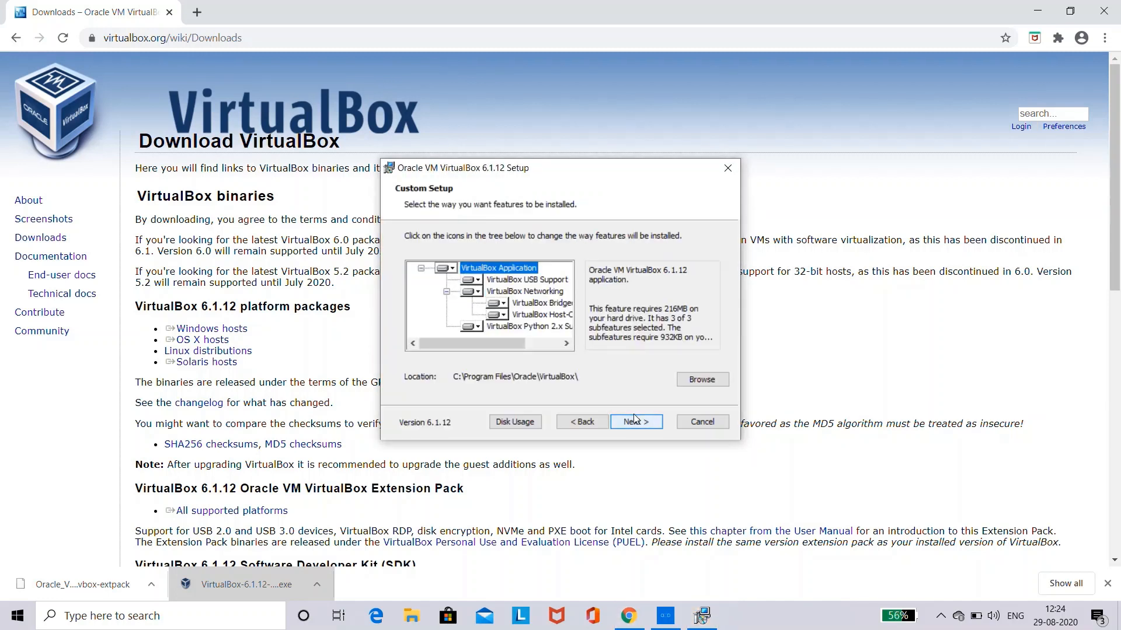
left_click(634, 423)
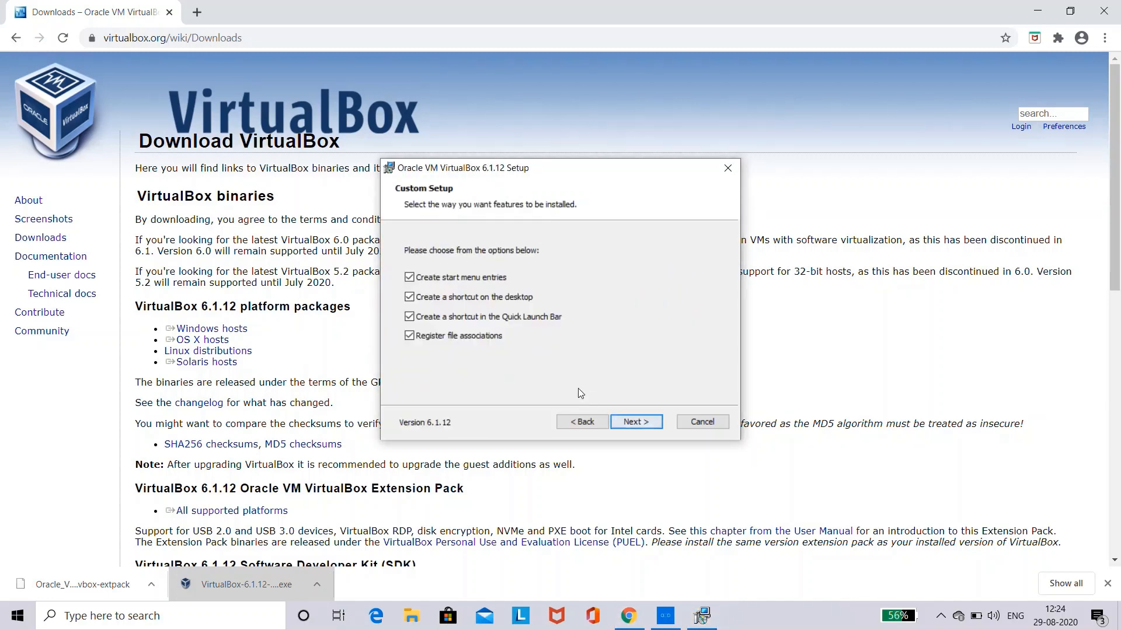
left_click(411, 317)
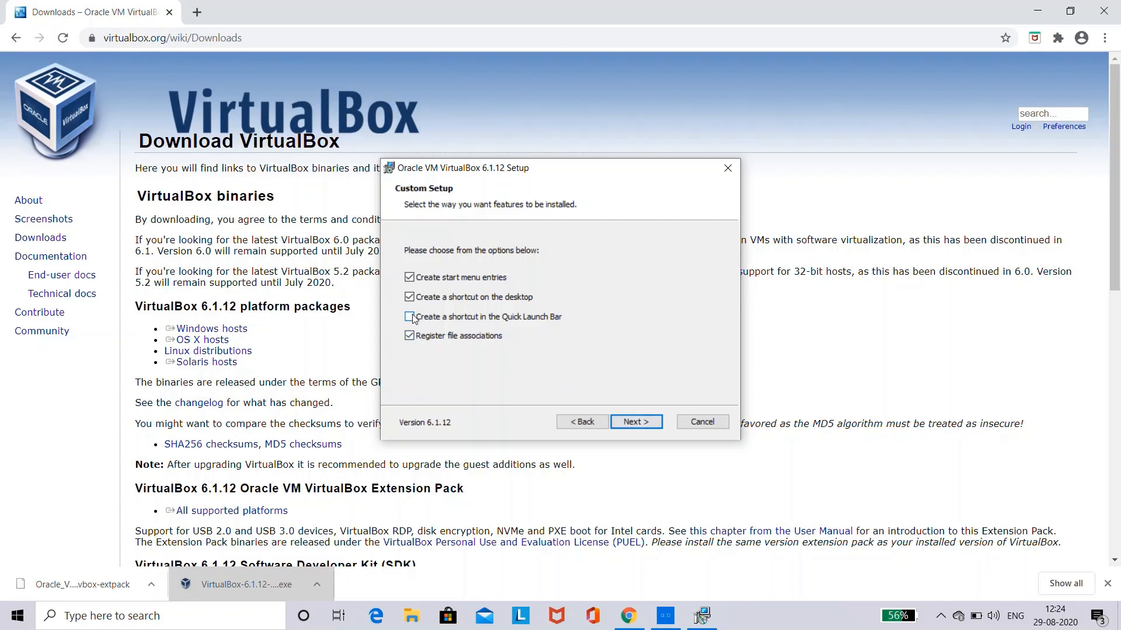
left_click(410, 279)
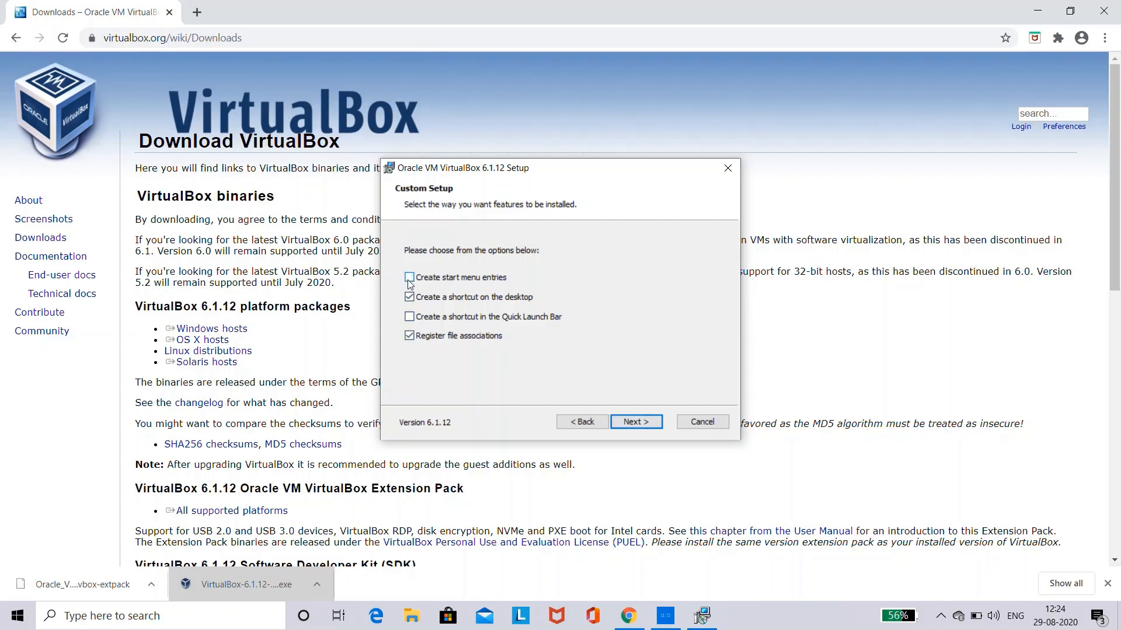
left_click(646, 419)
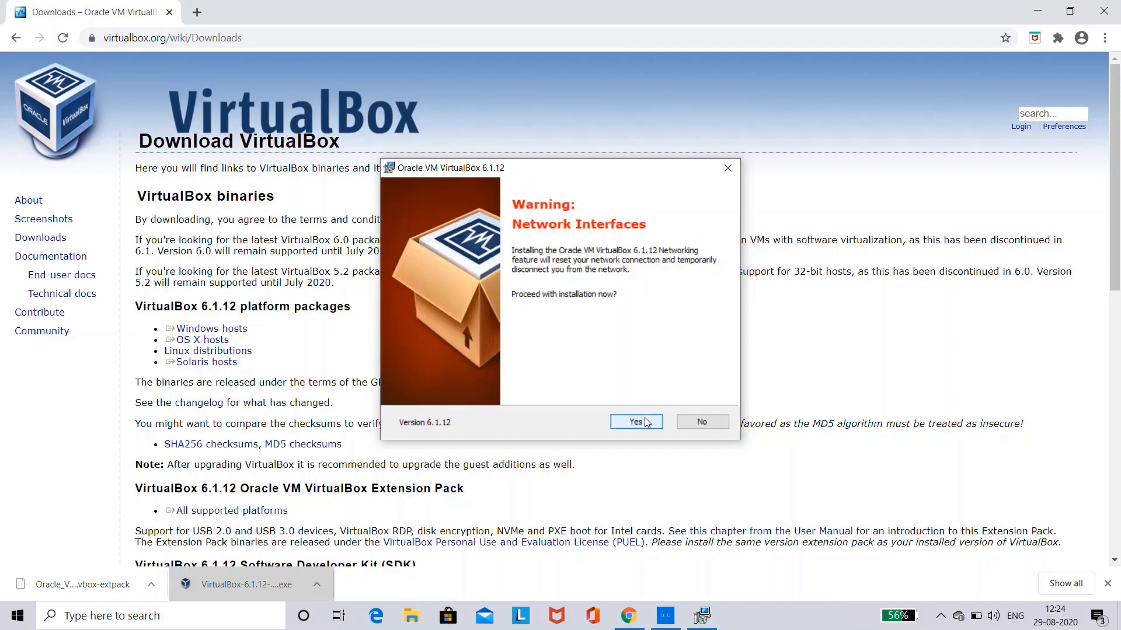
Accept the network interfaces warning, install VirtualBox 6.1.12, finish the setup wizard and close the VirtualBox Manager
left_click(646, 422)
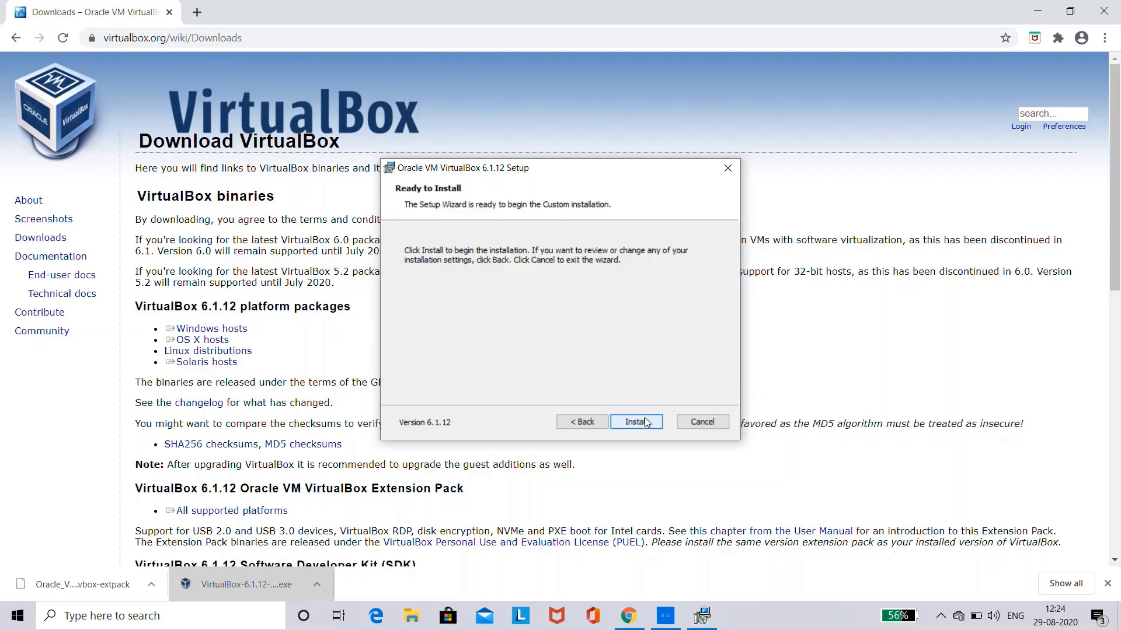
left_click(636, 421)
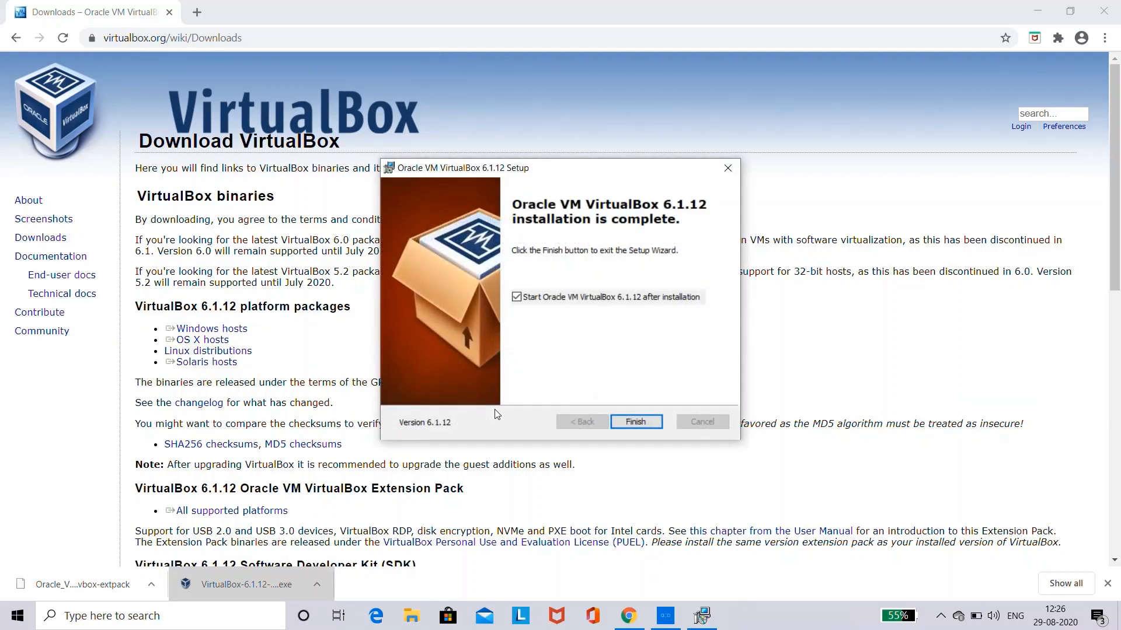
left_click(621, 422)
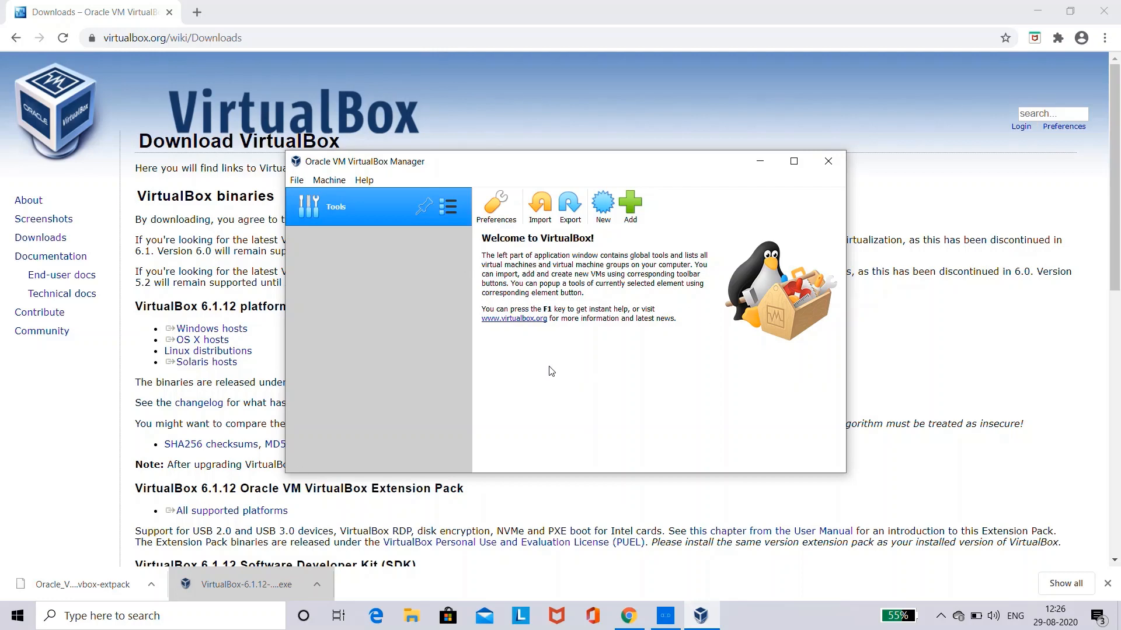
left_click(828, 161)
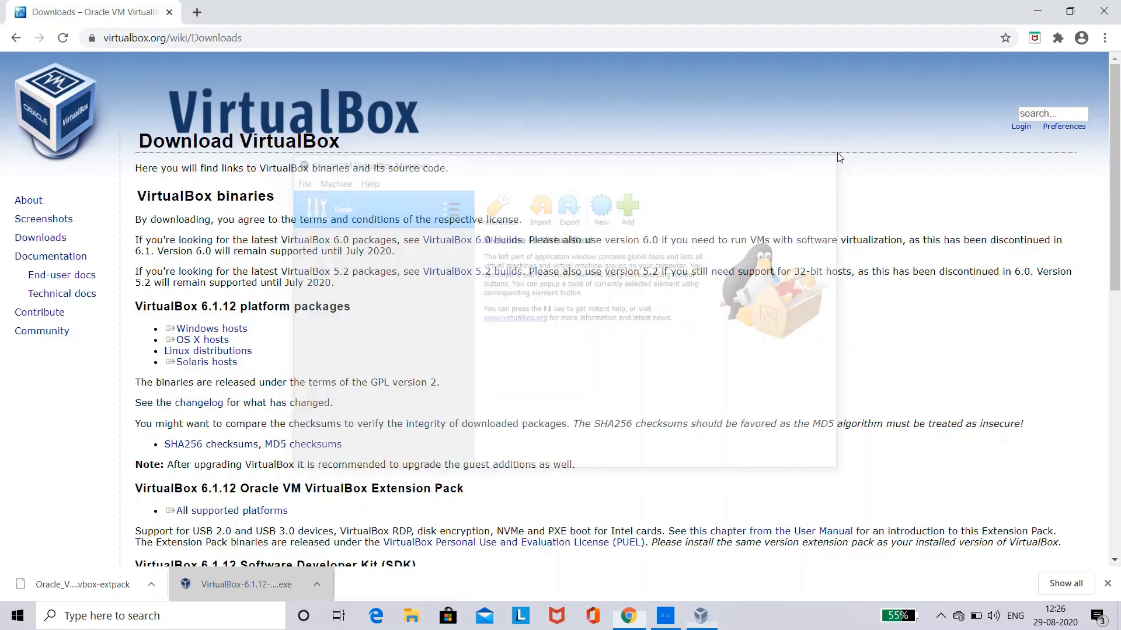
Reinstall the Oracle VM VirtualBox Extension Pack from the downloaded file, agreeing to its license and allowing the system permission request
left_click(75, 578)
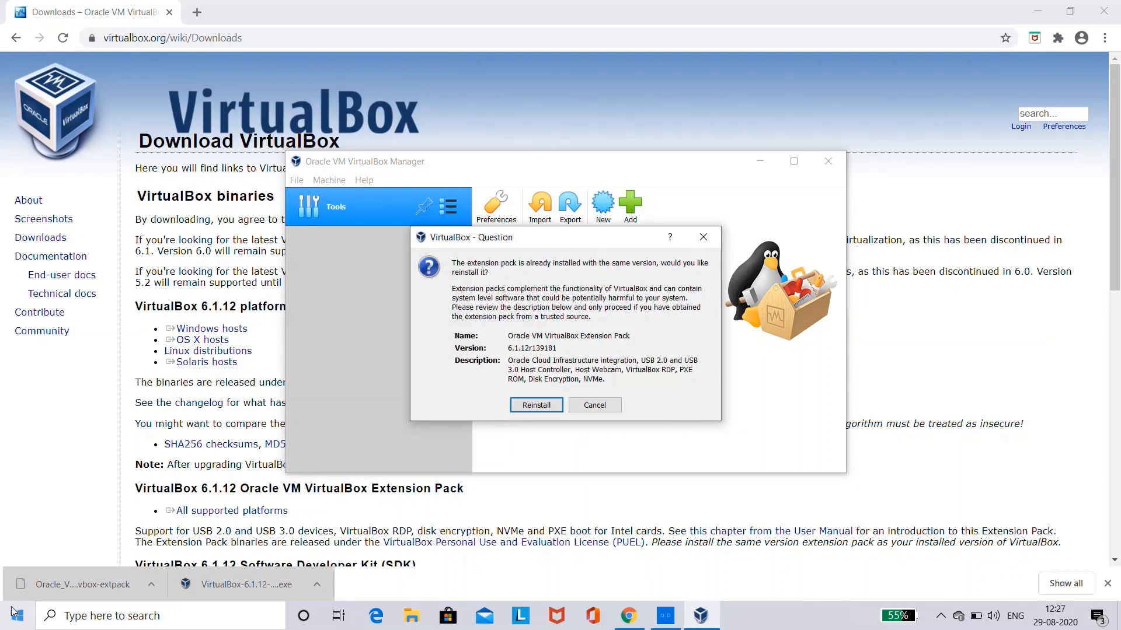
left_click(528, 405)
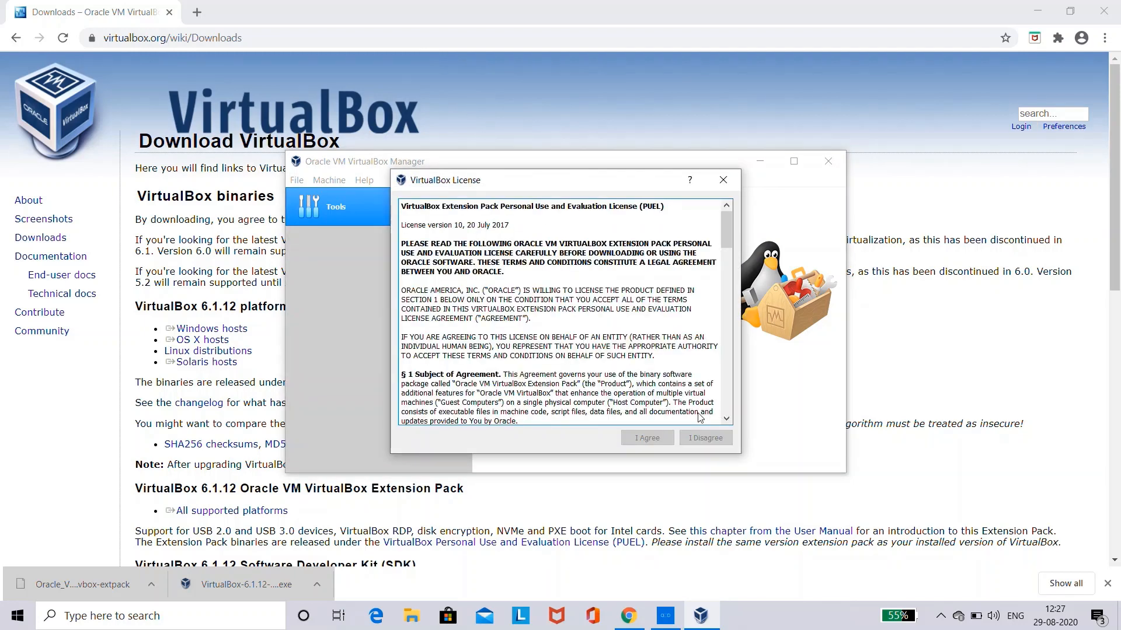
scroll(696, 411, "down", 20)
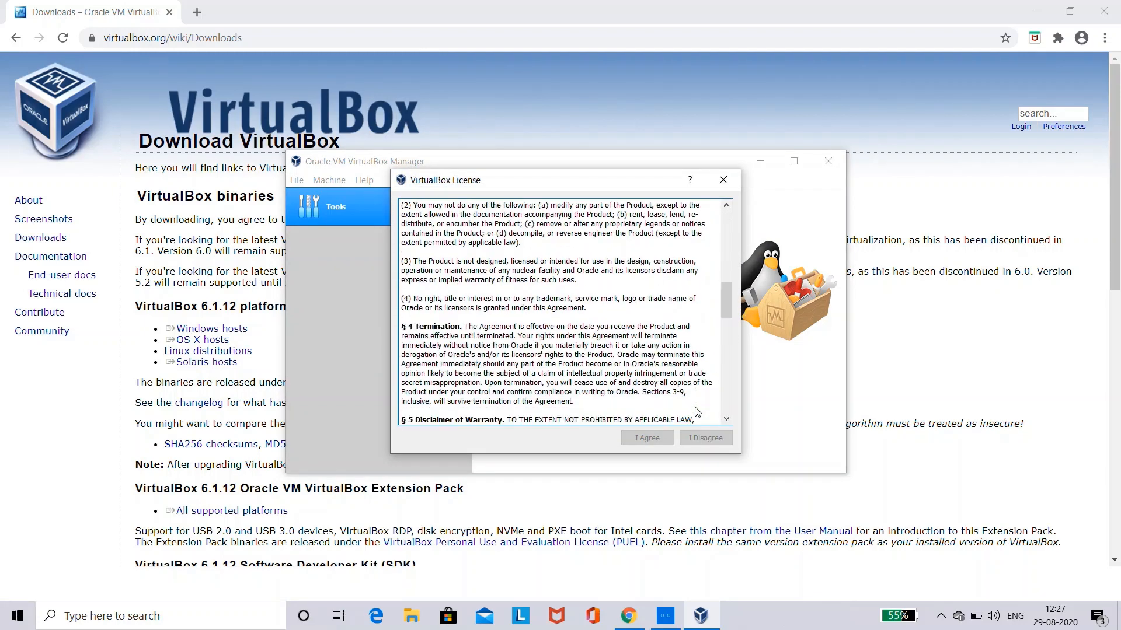
scroll(696, 411, "down", 5)
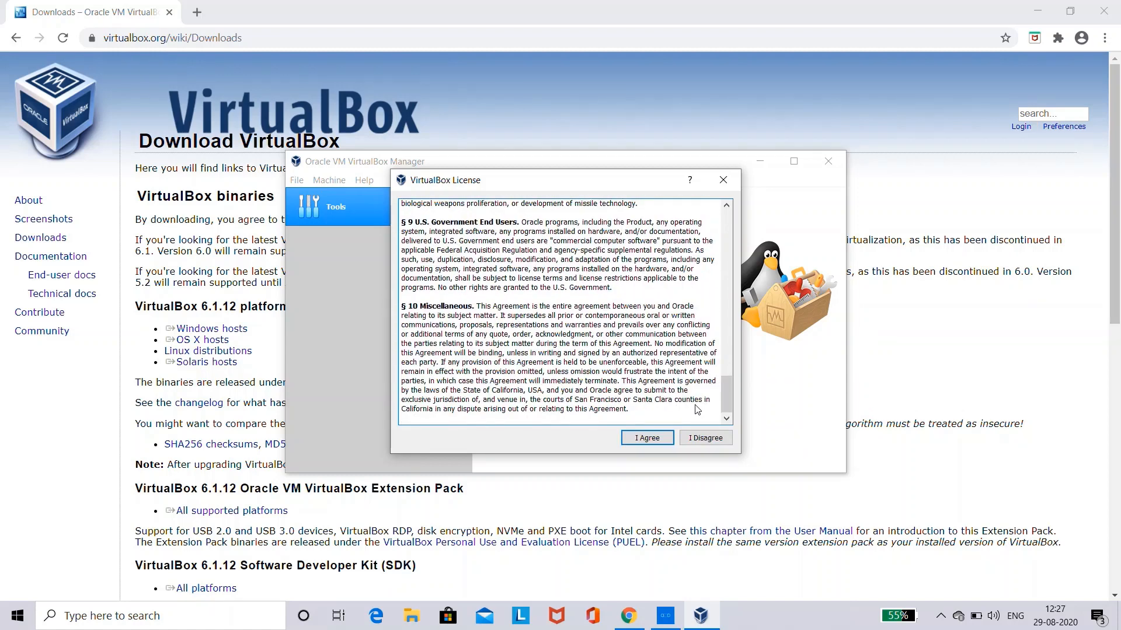
left_click(659, 436)
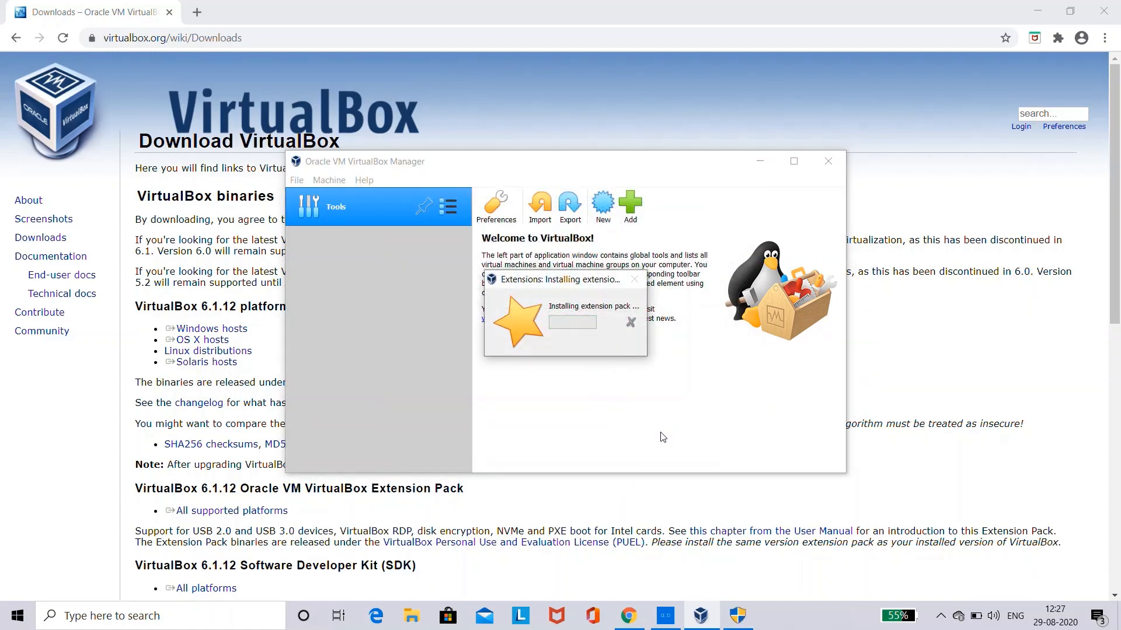
left_click(731, 618)
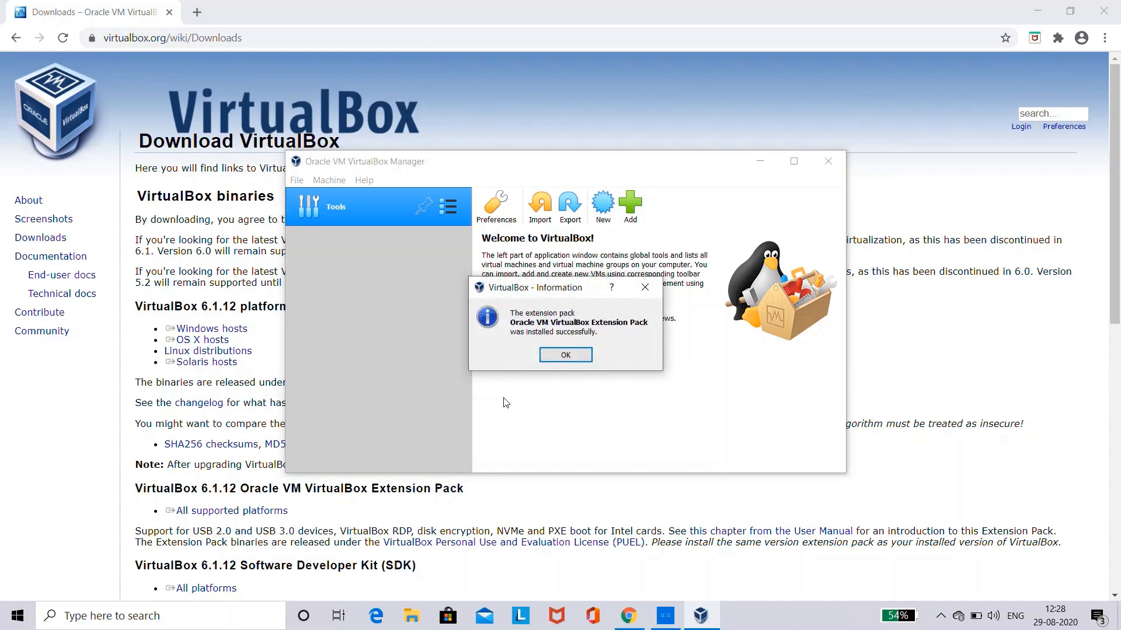
left_click(575, 353)
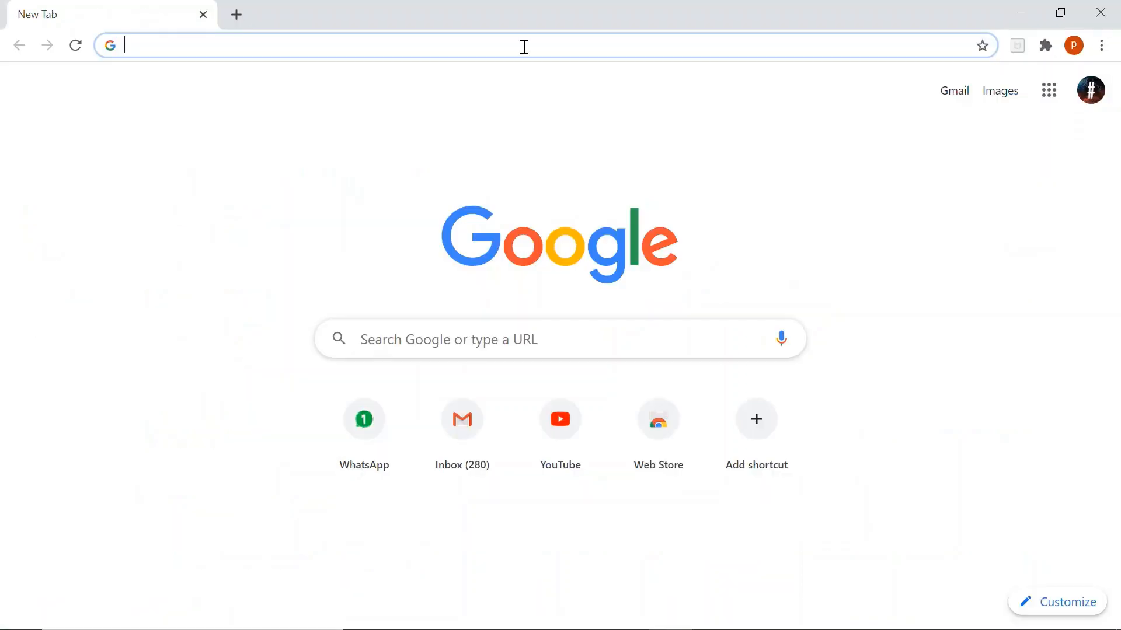
Search the web for "ubuntu 20.04"
type("ubunt")
type("u")
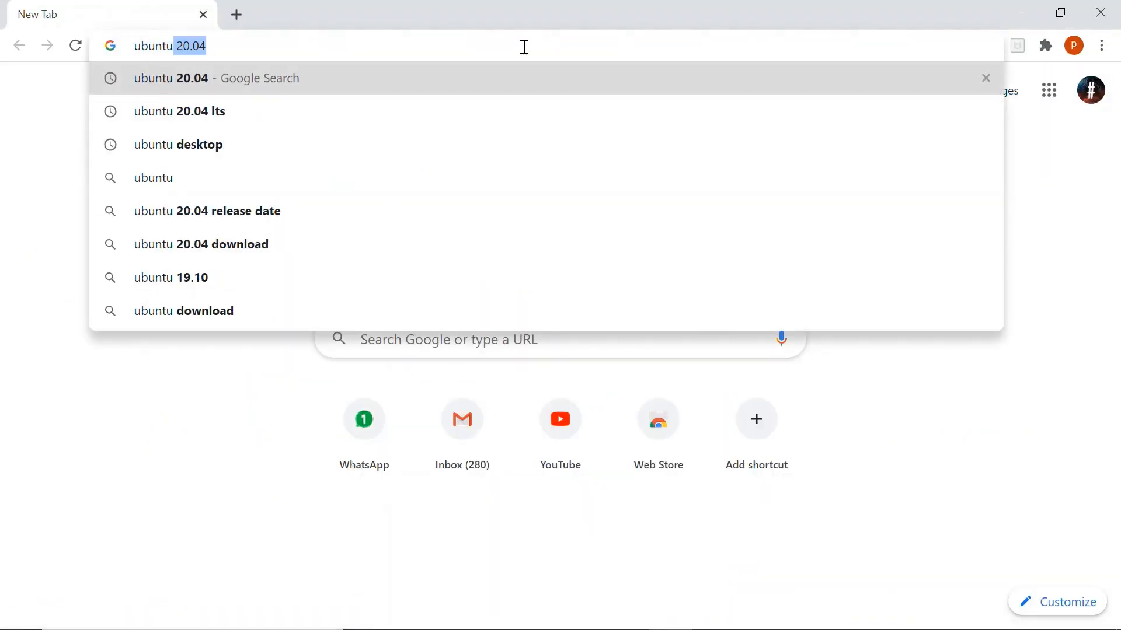
key("Return")
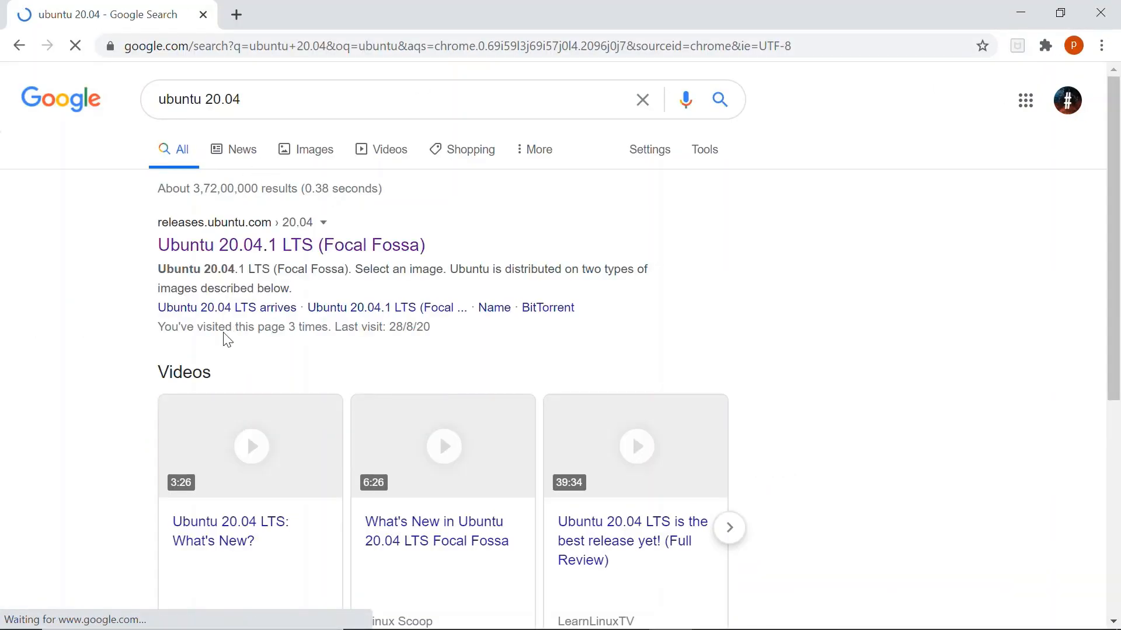
Download the 64-bit PC (AMD64) desktop image from the Ubuntu 20.04.1 LTS releases page and open the Downloads folder
left_click(269, 245)
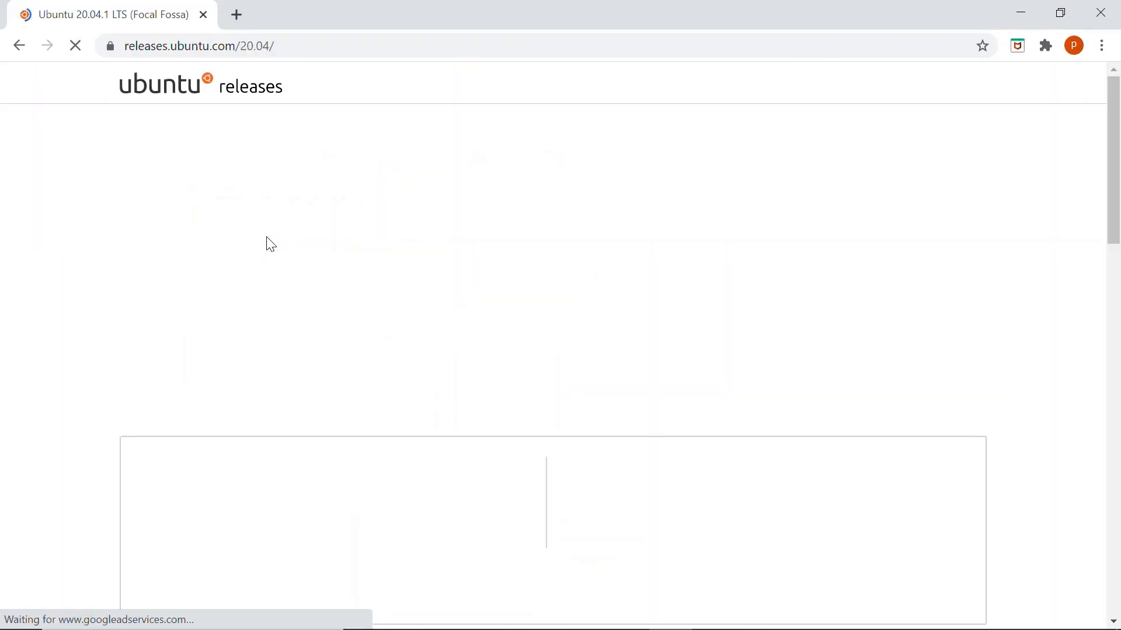
scroll(270, 244, "down", 3)
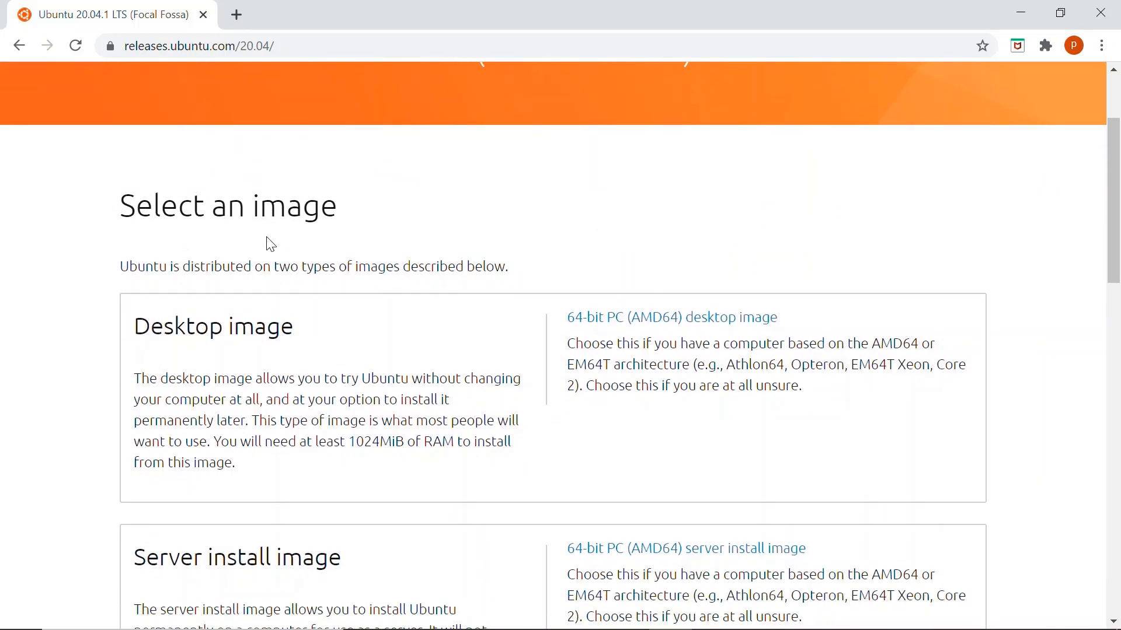
scroll(270, 244, "down", 2)
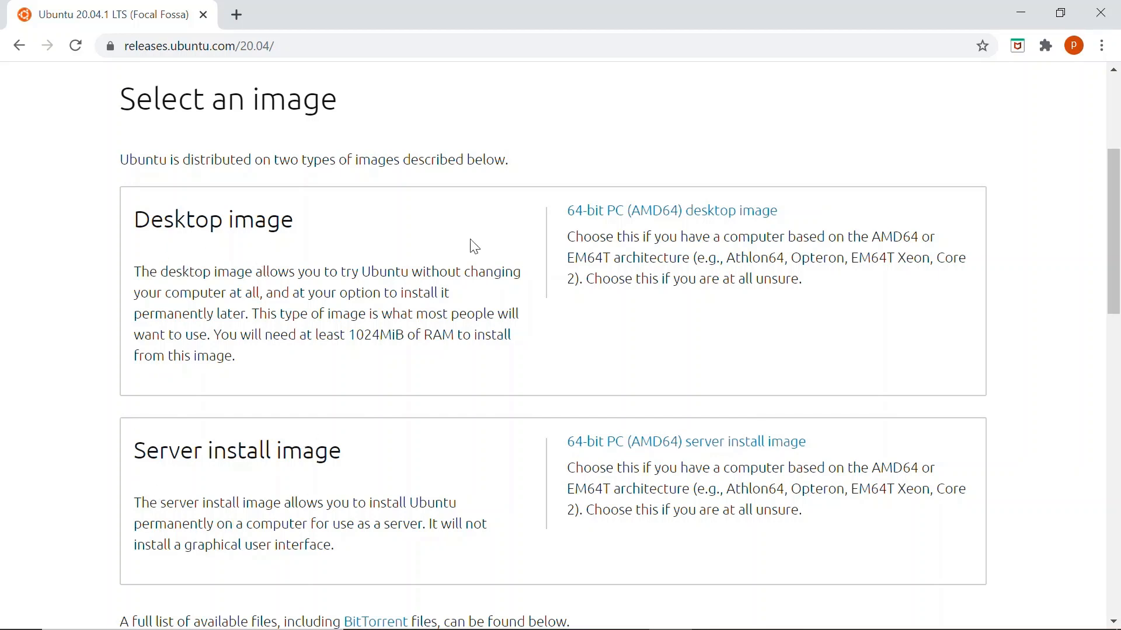
left_click(616, 215)
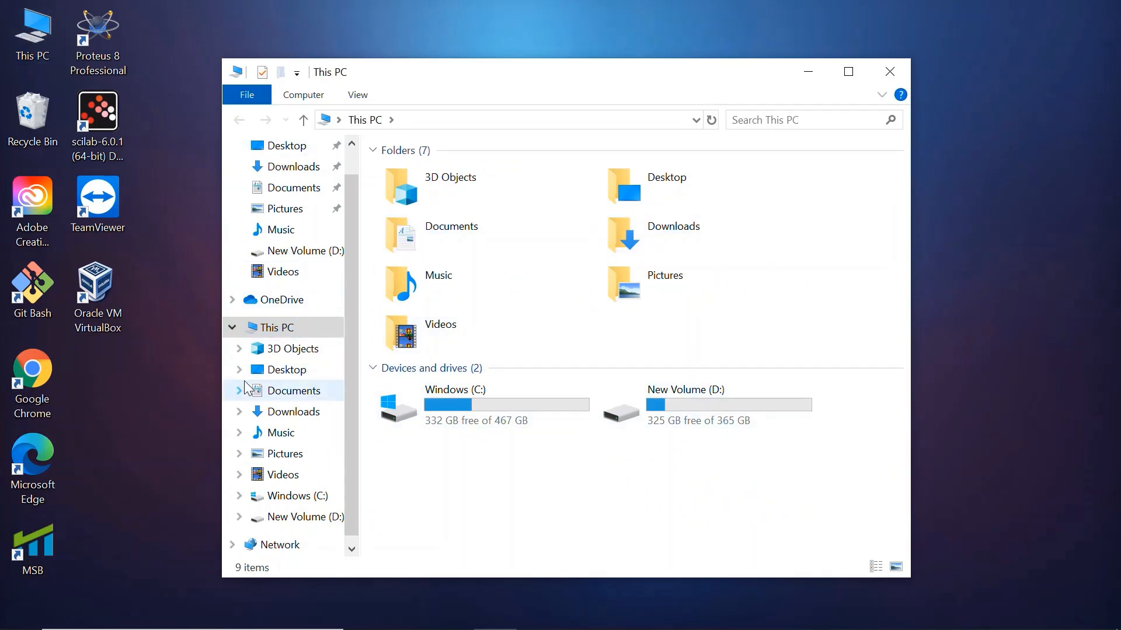
left_click(274, 413)
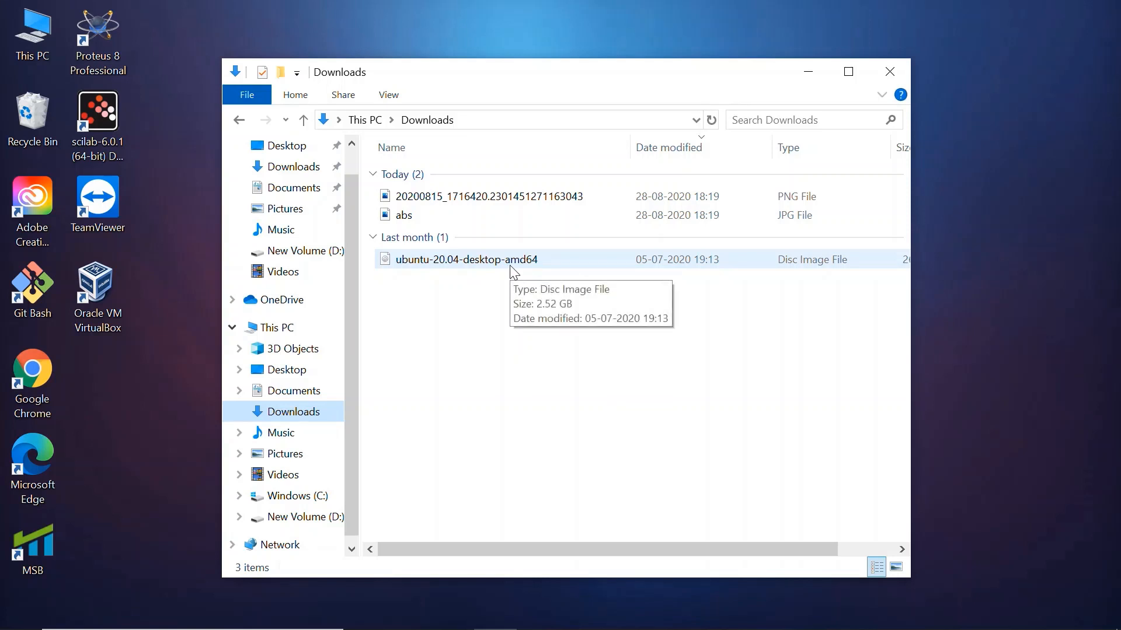
Start a new VirtualBox virtual machine named "ubuntu" as Linux, Ubuntu (64-bit), with 4096 MB of memory
double_click(117, 328)
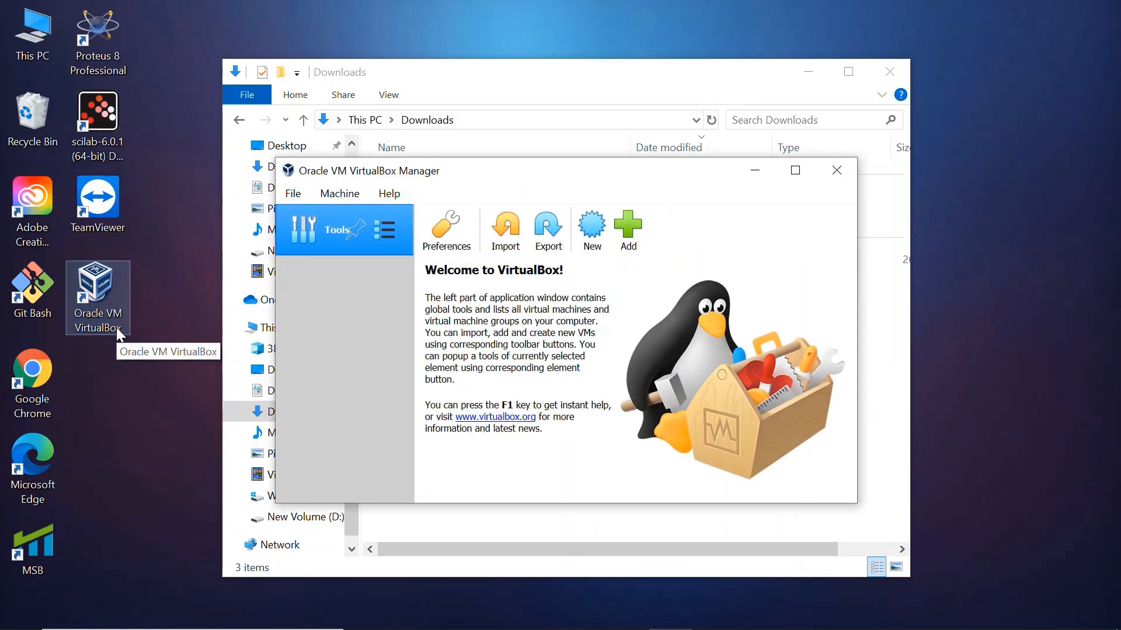
left_click(596, 235)
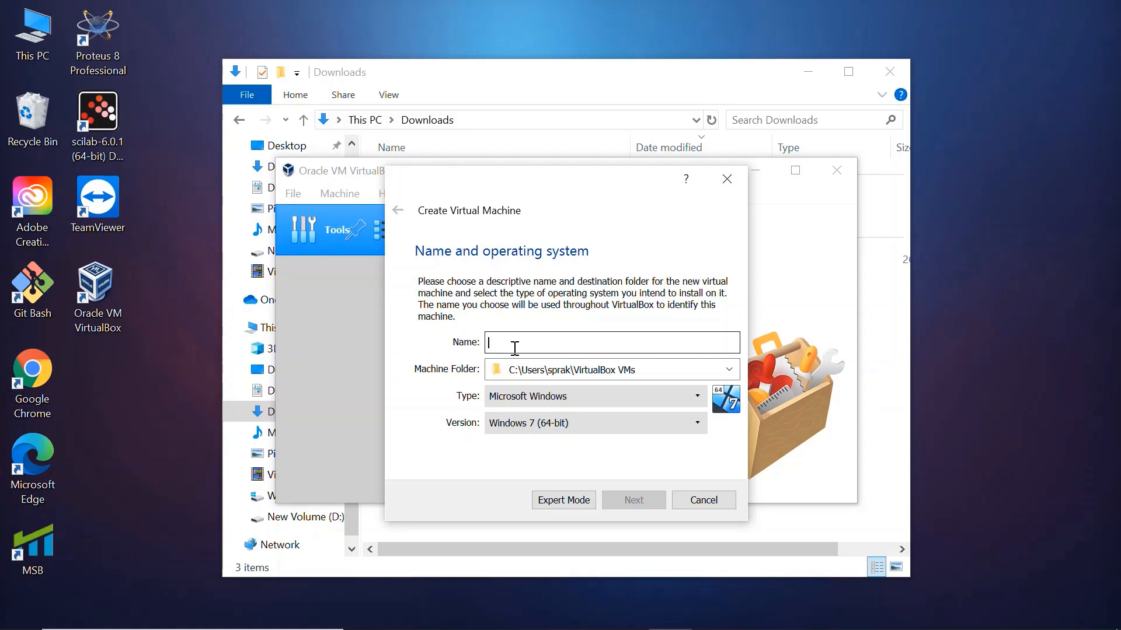
type("ubuntu")
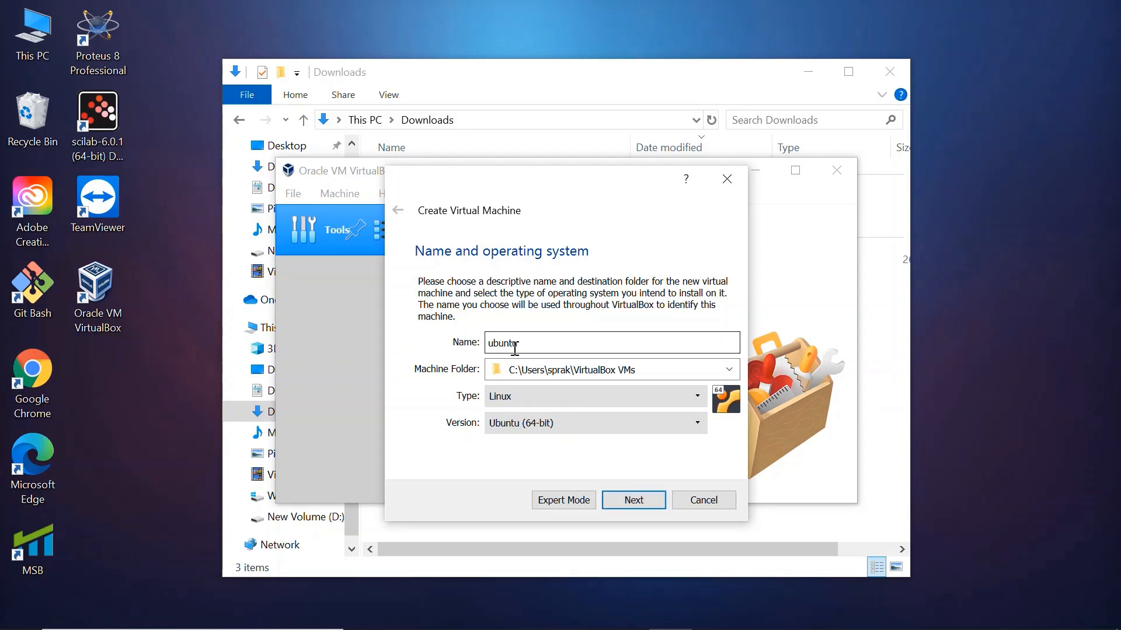
left_click(641, 502)
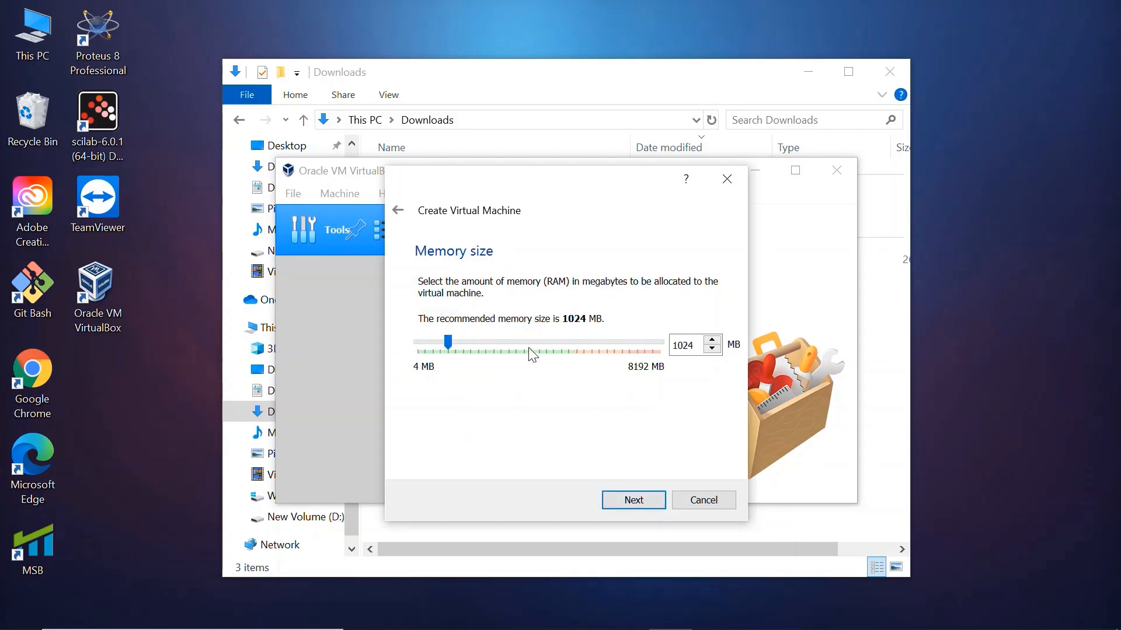
left_click_drag(564, 348, 560, 341)
left_click(634, 500)
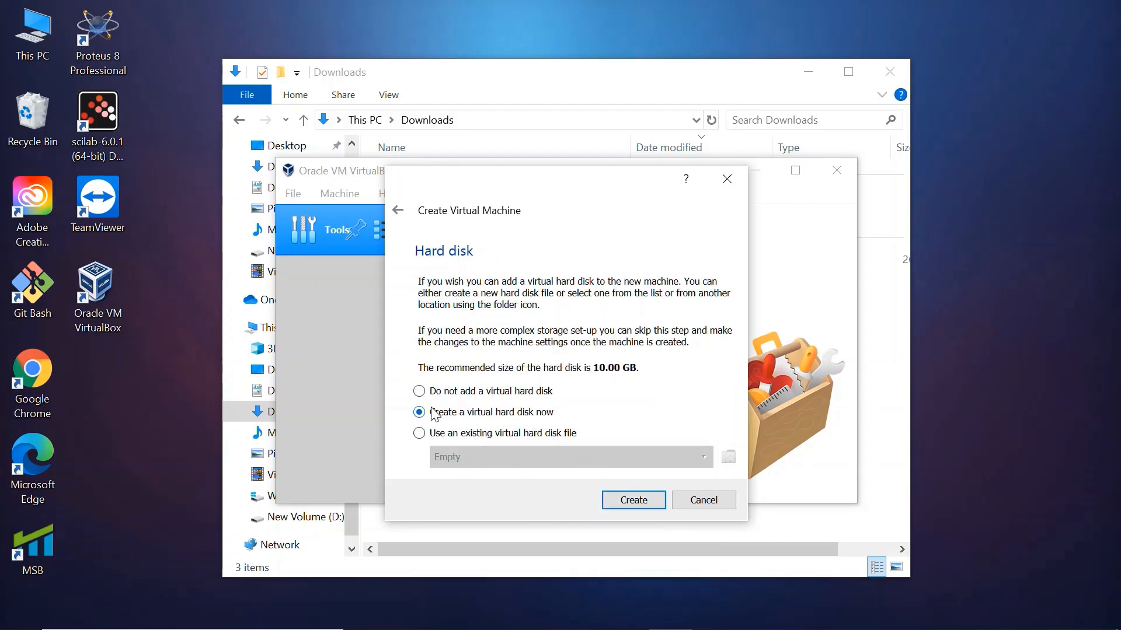
Create a dynamically allocated VDI virtual hard disk of 20.00 GB for the new machine
left_click(633, 500)
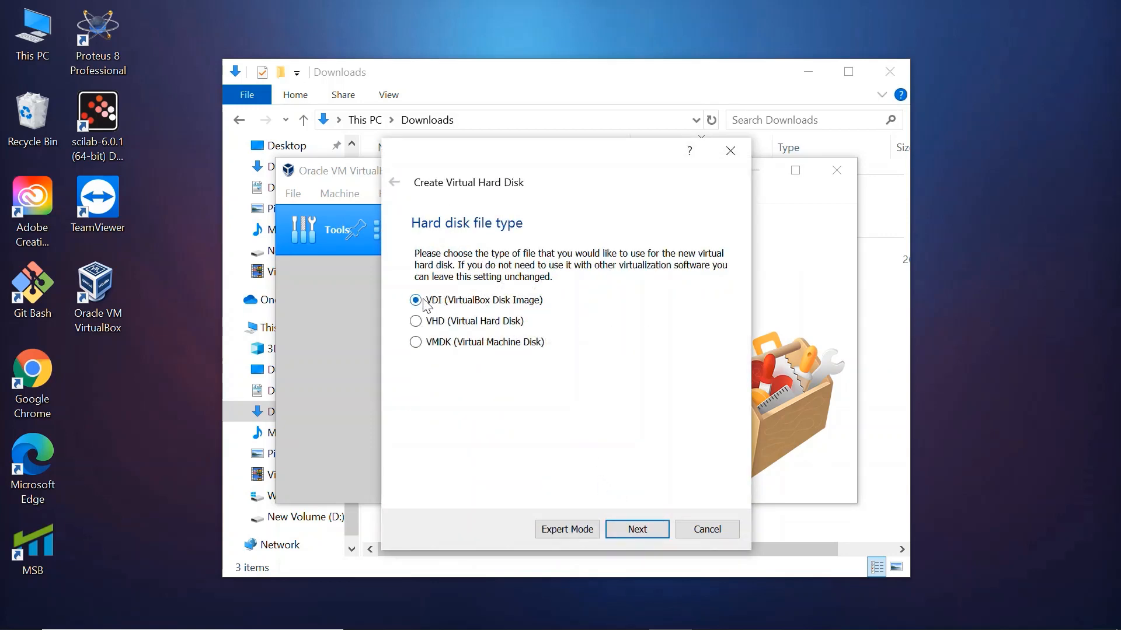
left_click(627, 529)
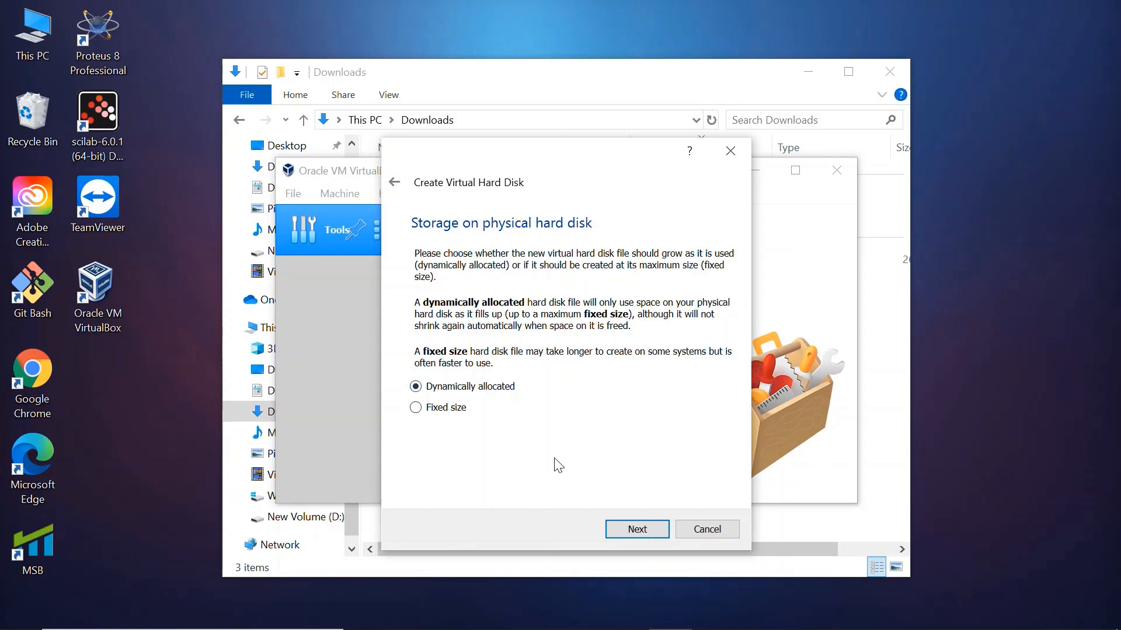
left_click(636, 529)
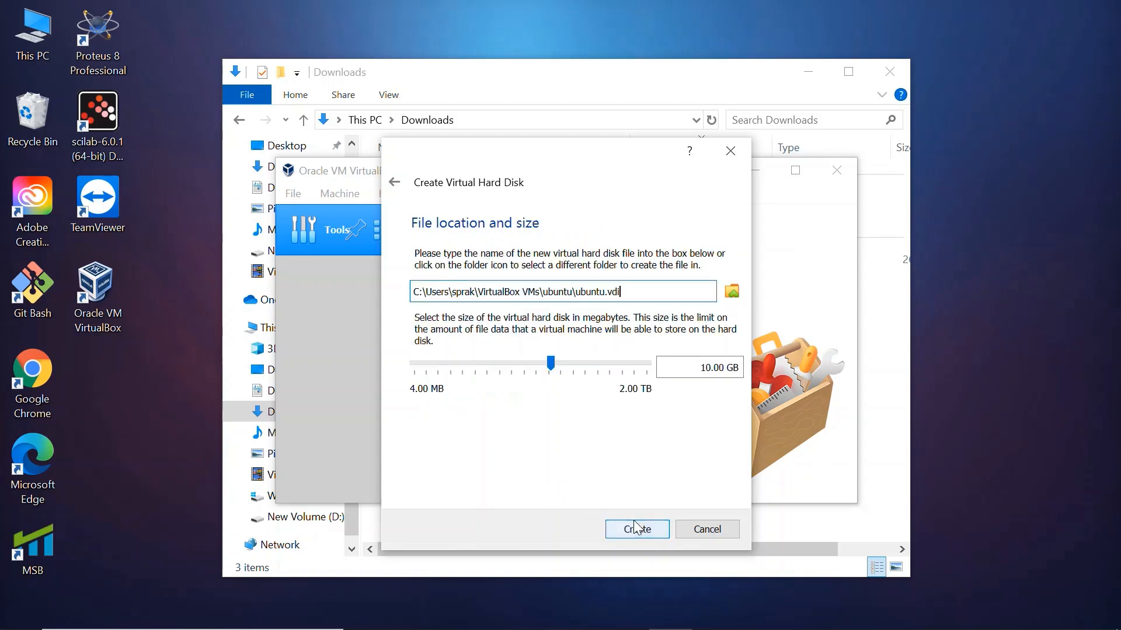
left_click(596, 367)
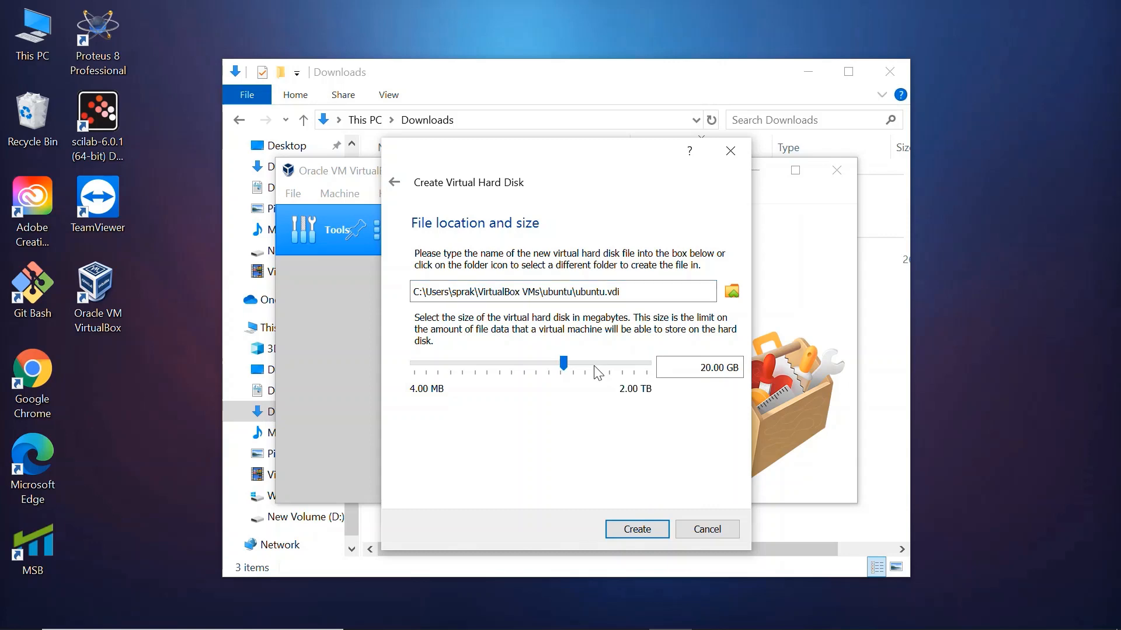
left_click(638, 529)
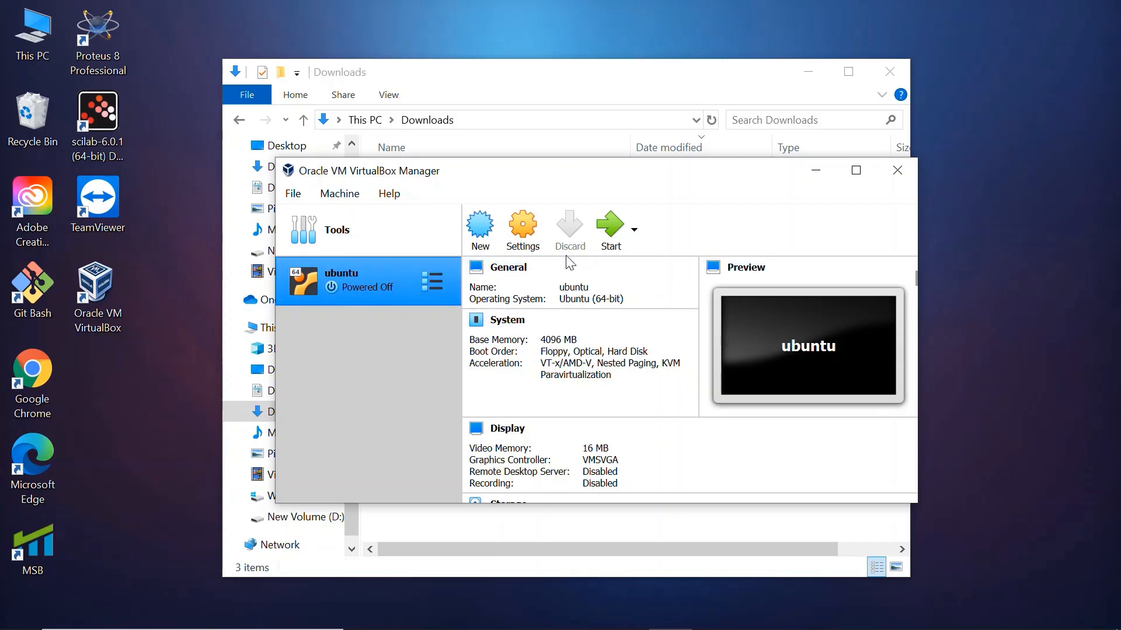
Set the ubuntu machine's processor count to 3 in its system settings
left_click(515, 234)
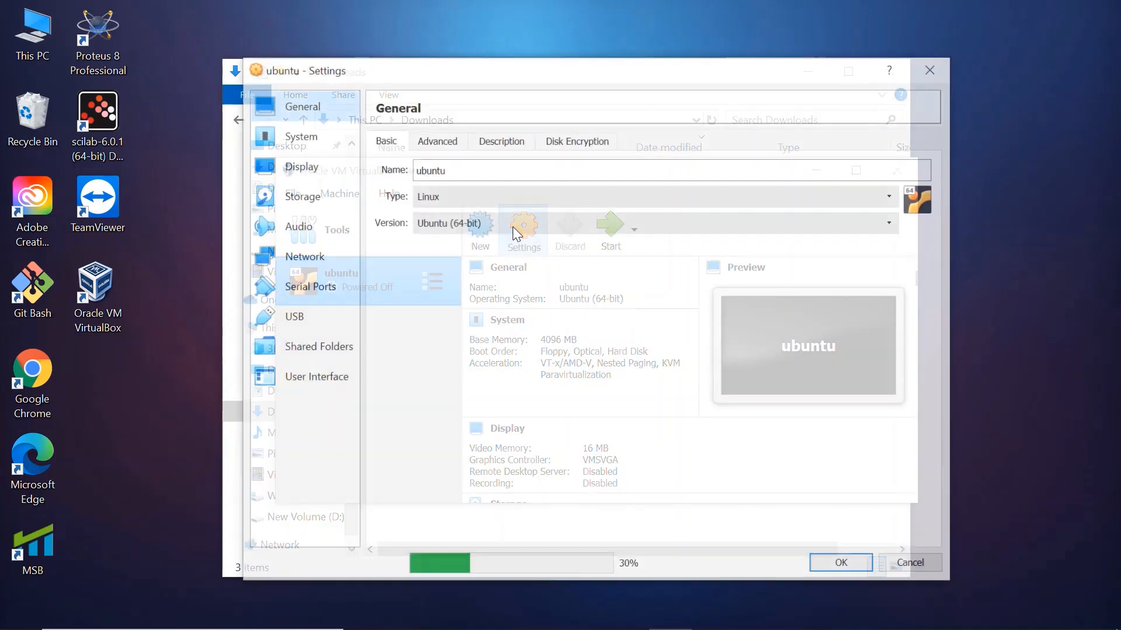
left_click(513, 226)
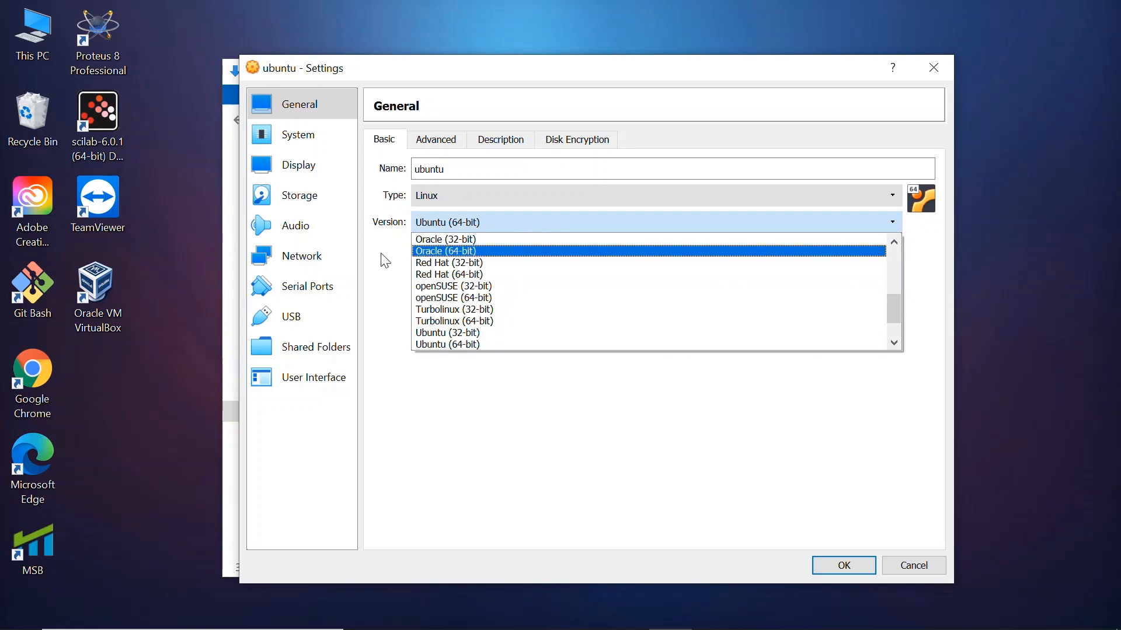
left_click(363, 256)
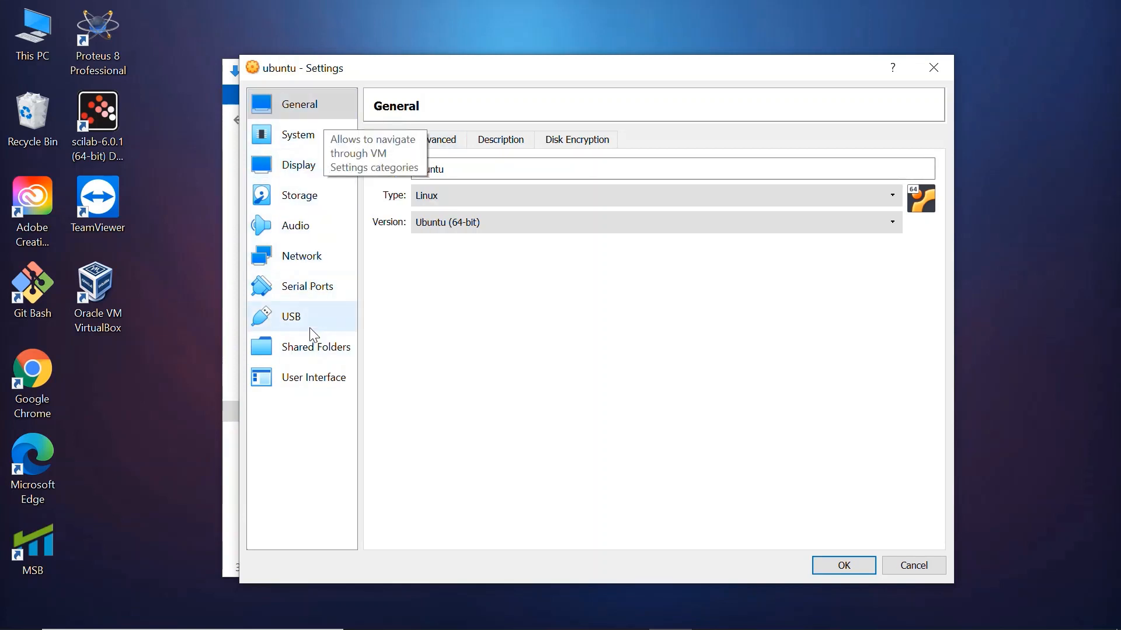
left_click(316, 136)
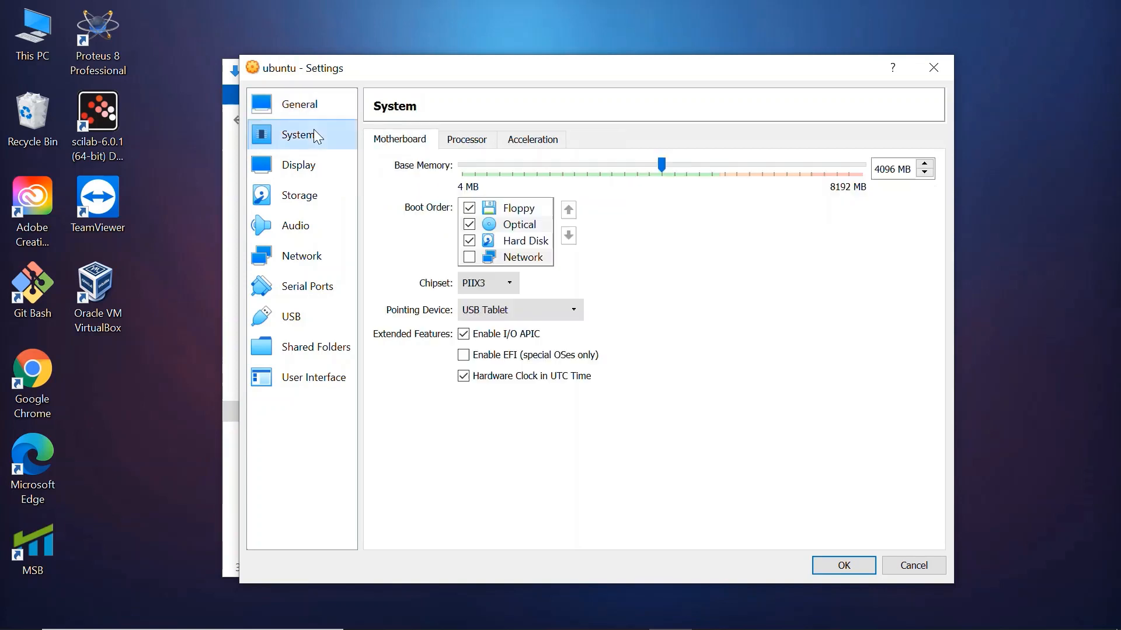
left_click(473, 146)
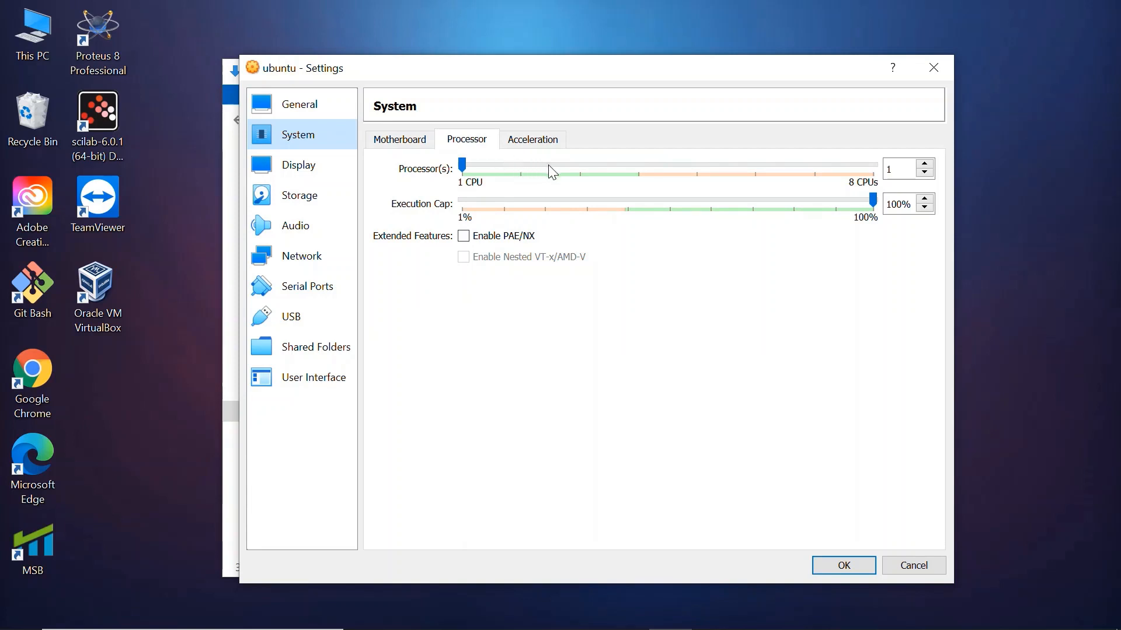
left_click(583, 167)
left_click(583, 167)
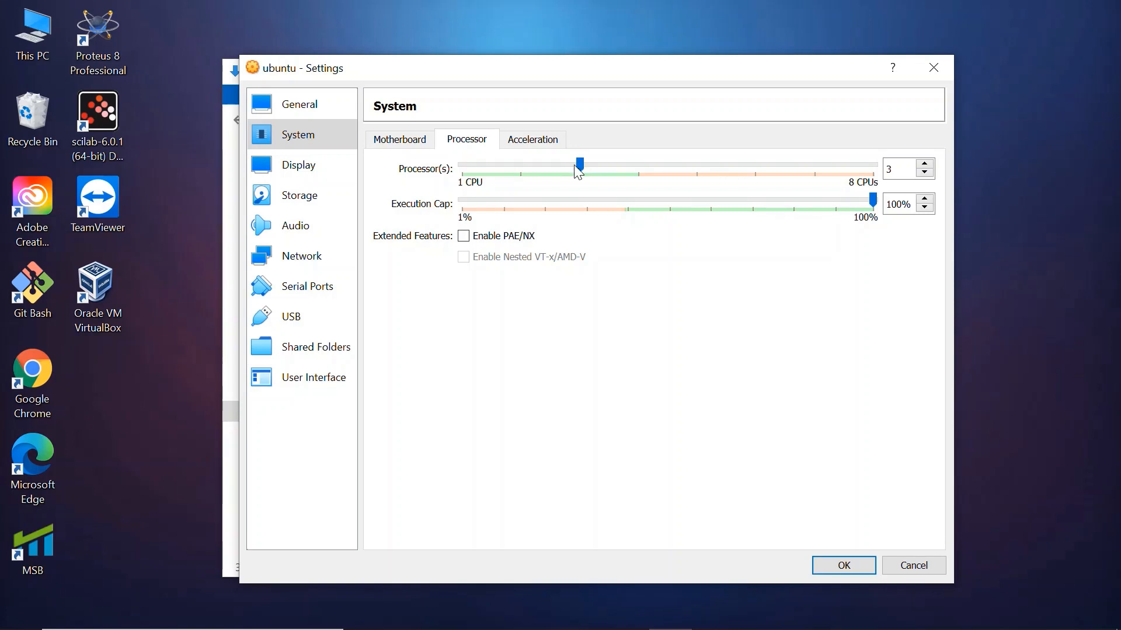
Load the ubuntu-20.04-desktop-amd64 disk image from Downloads into the machine's empty IDE optical drive
left_click(320, 208)
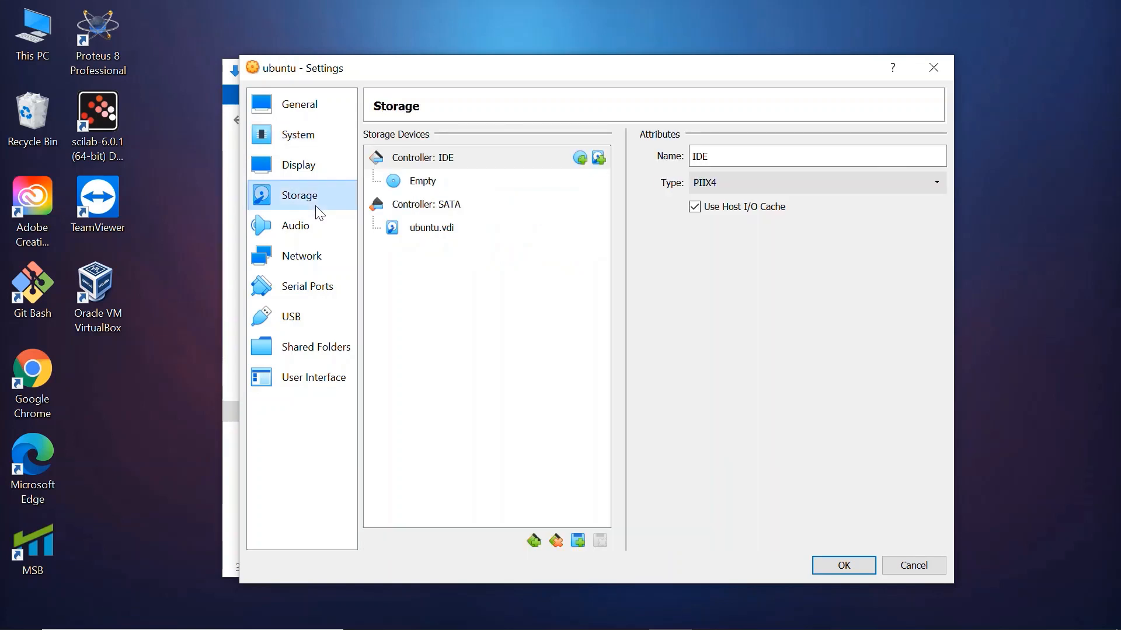
left_click(401, 192)
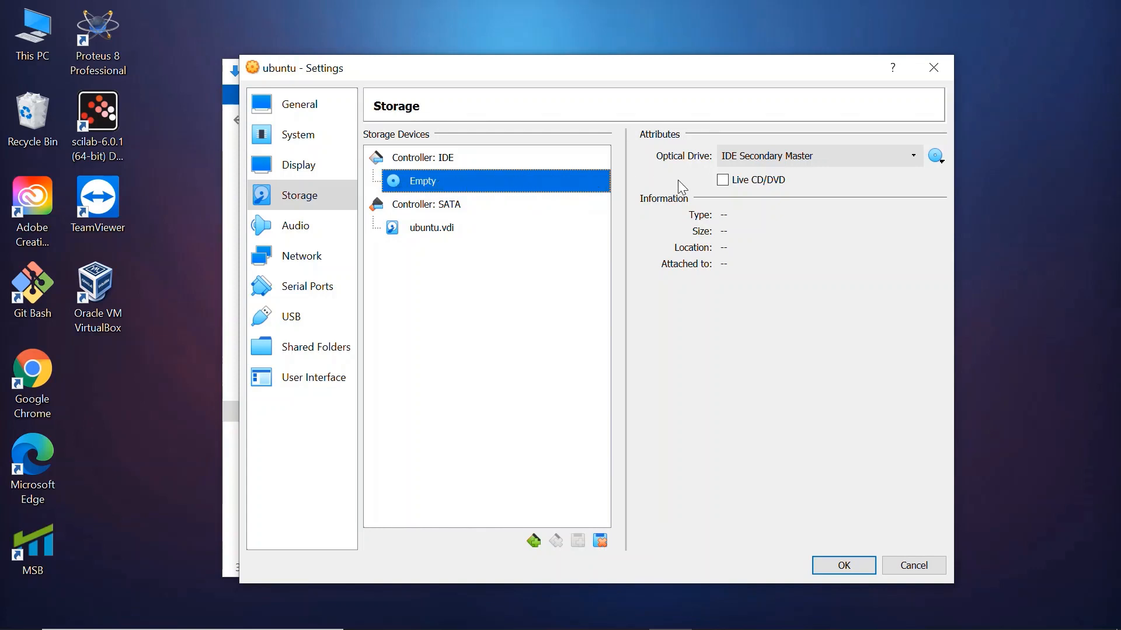
left_click(938, 157)
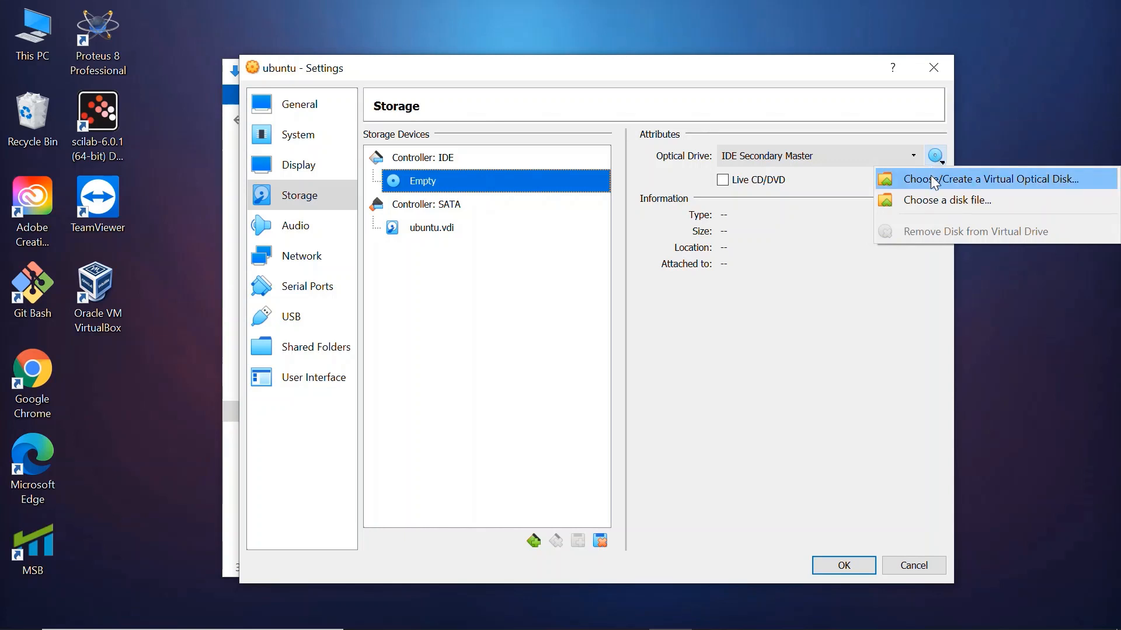
left_click(934, 201)
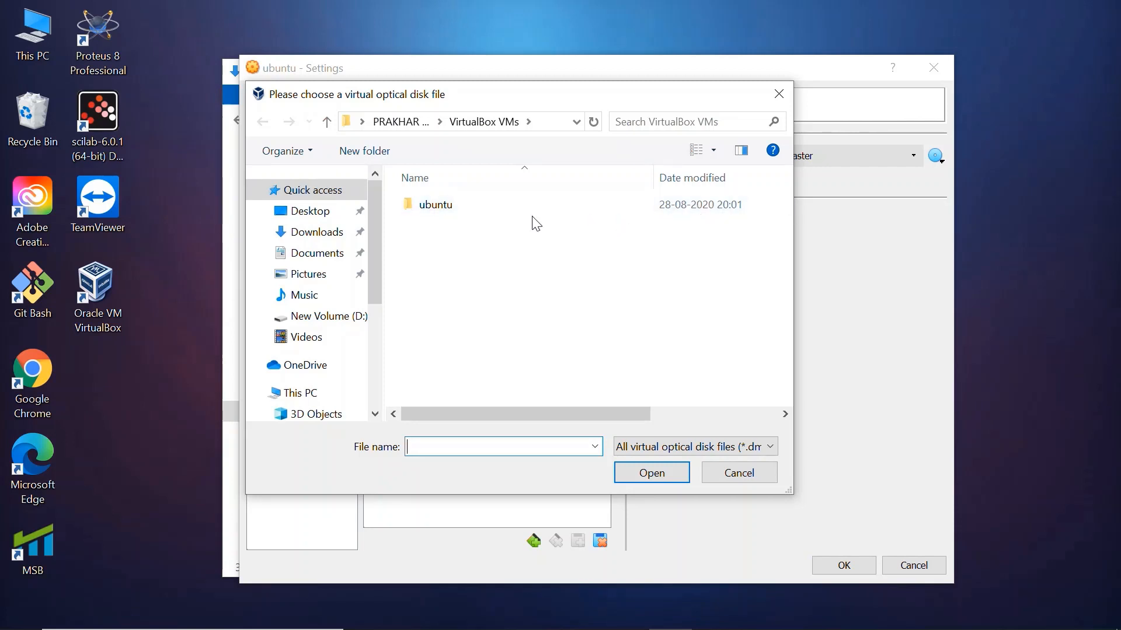
left_click(320, 233)
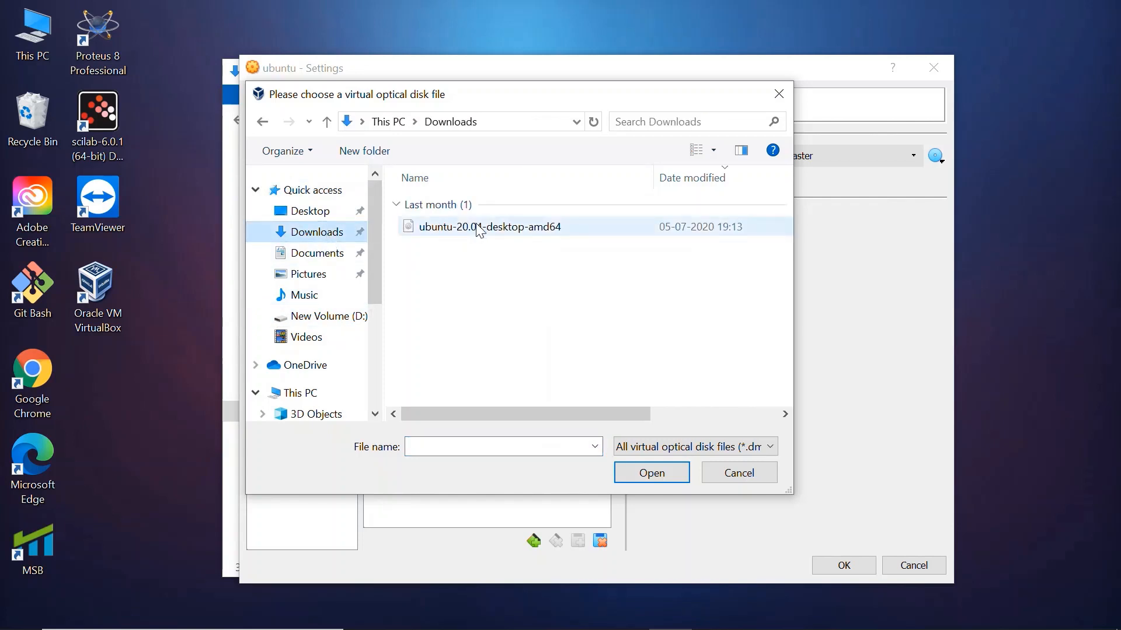
left_click(468, 228)
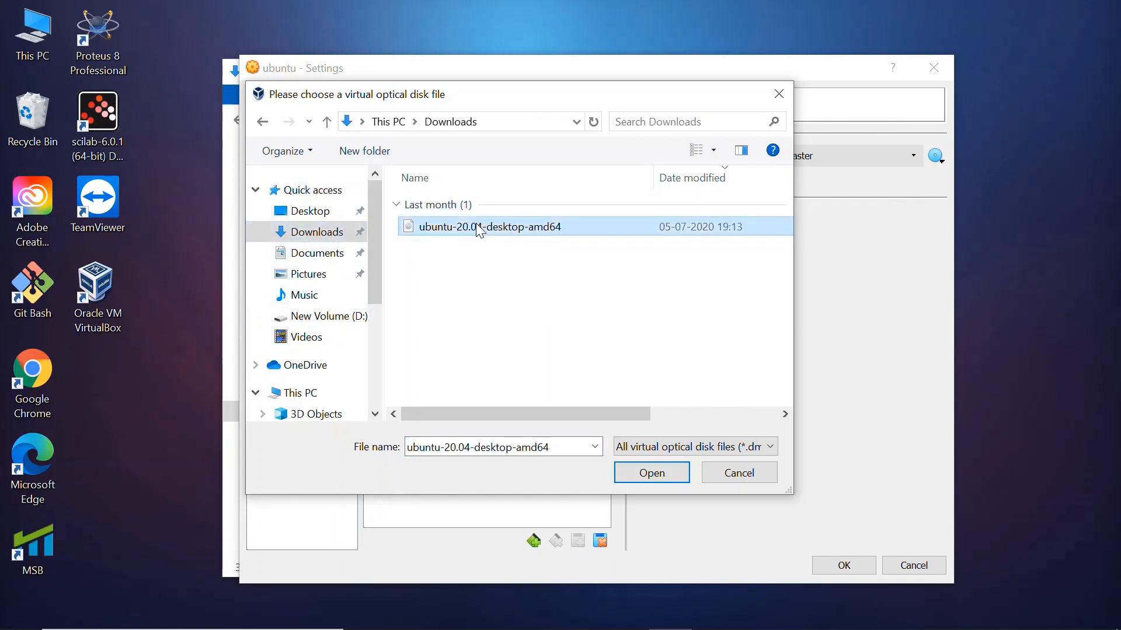
left_click(637, 464)
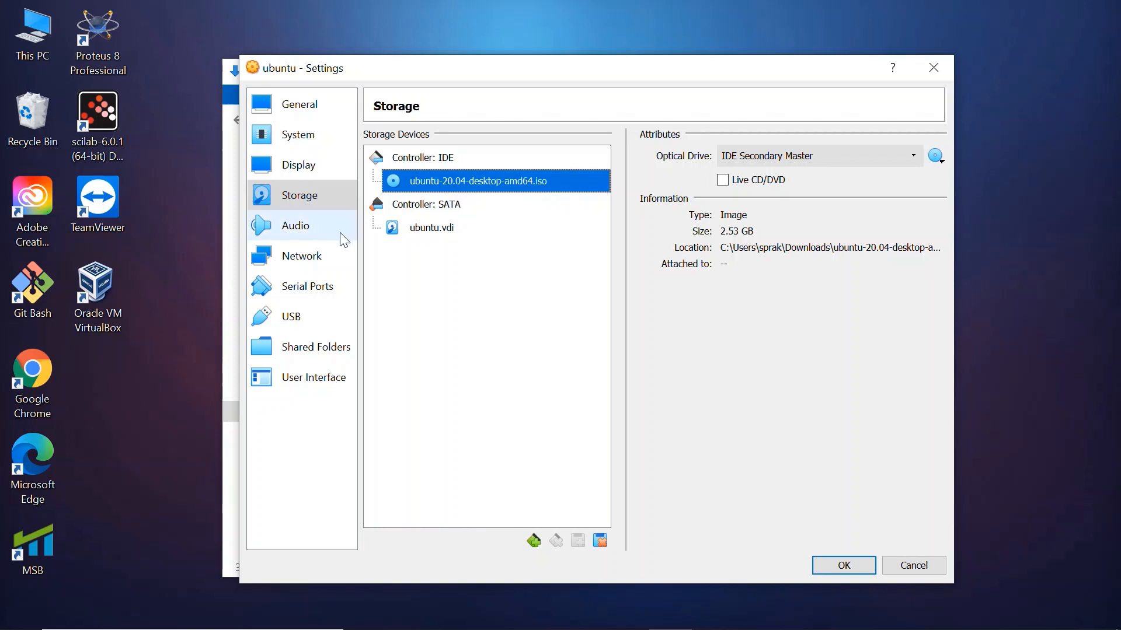
Try attaching the machine's network Adapter 1 to a NAT Network, and set it back to NAT
left_click(327, 264)
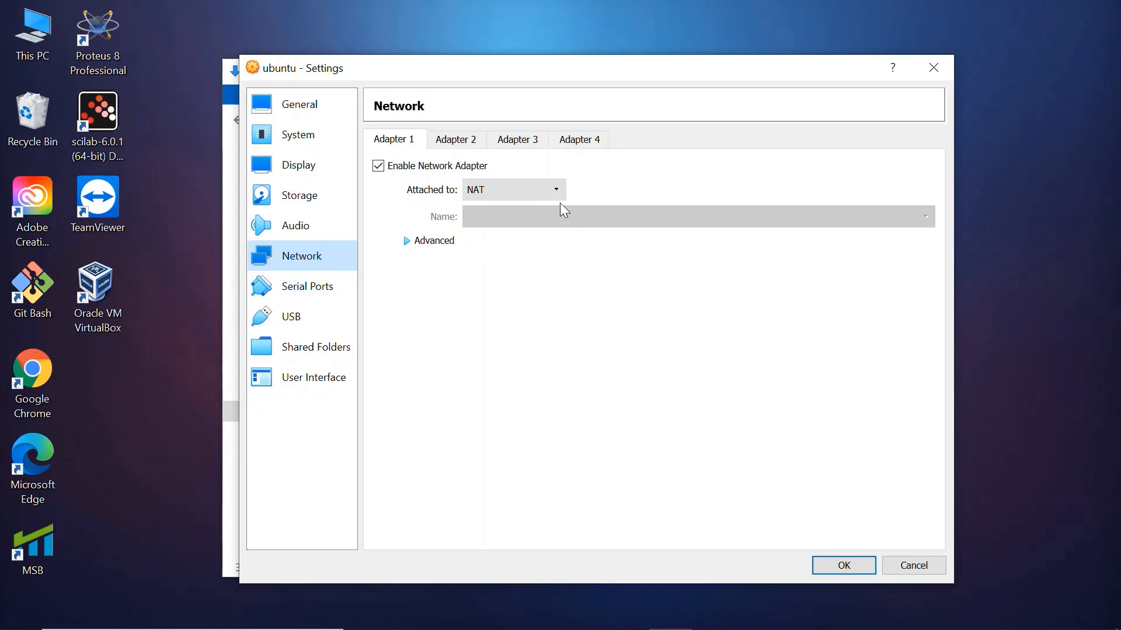
left_click(542, 188)
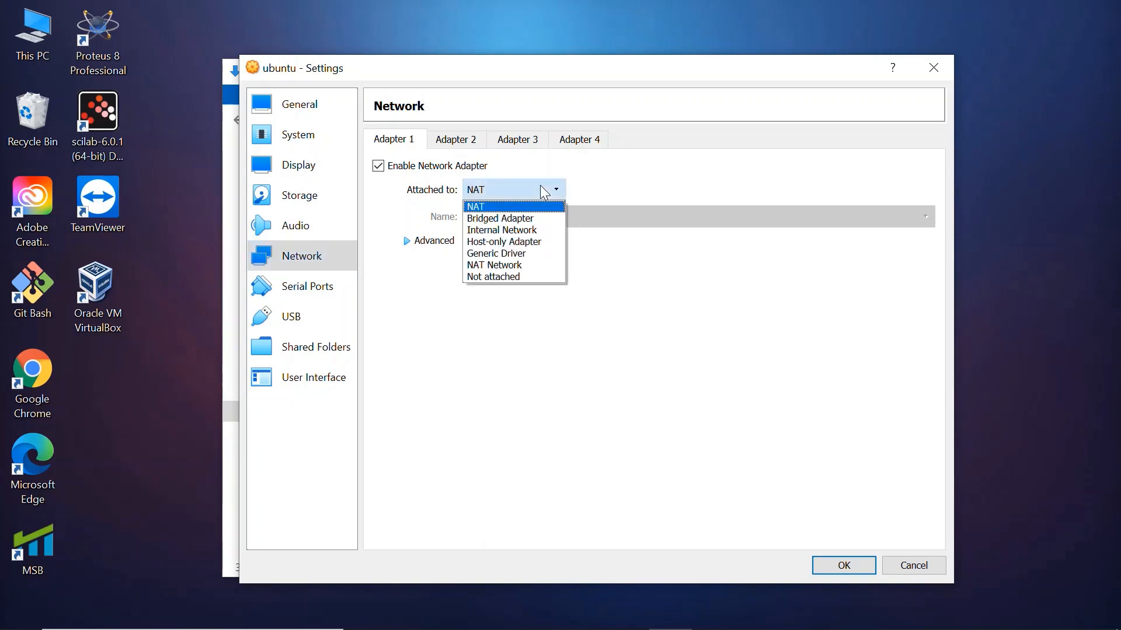
left_click(518, 266)
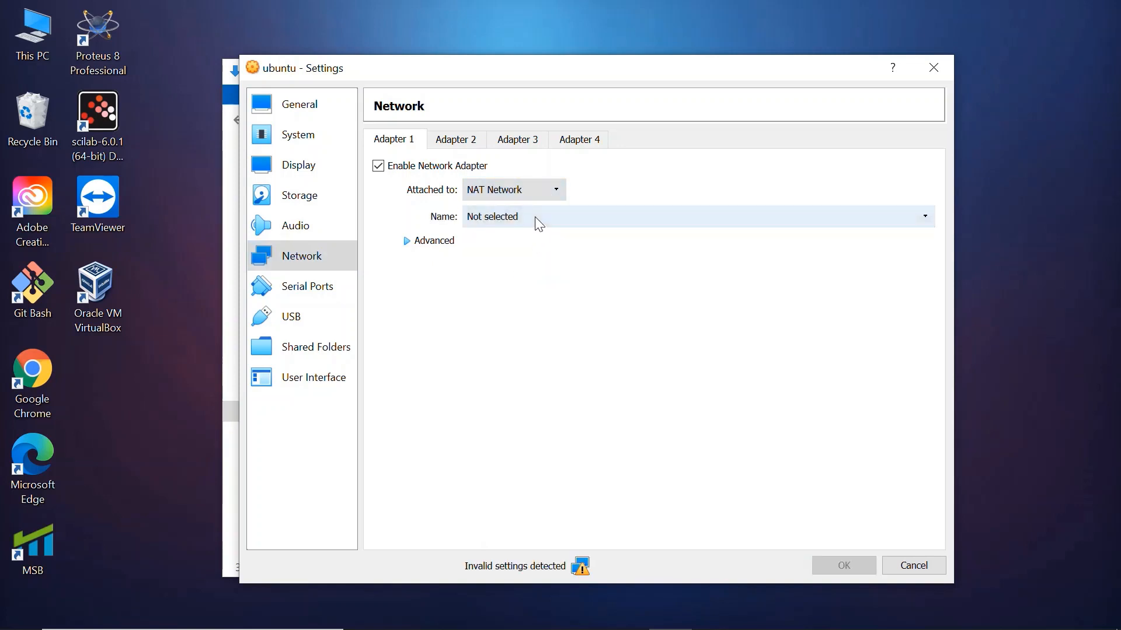
left_click(534, 216)
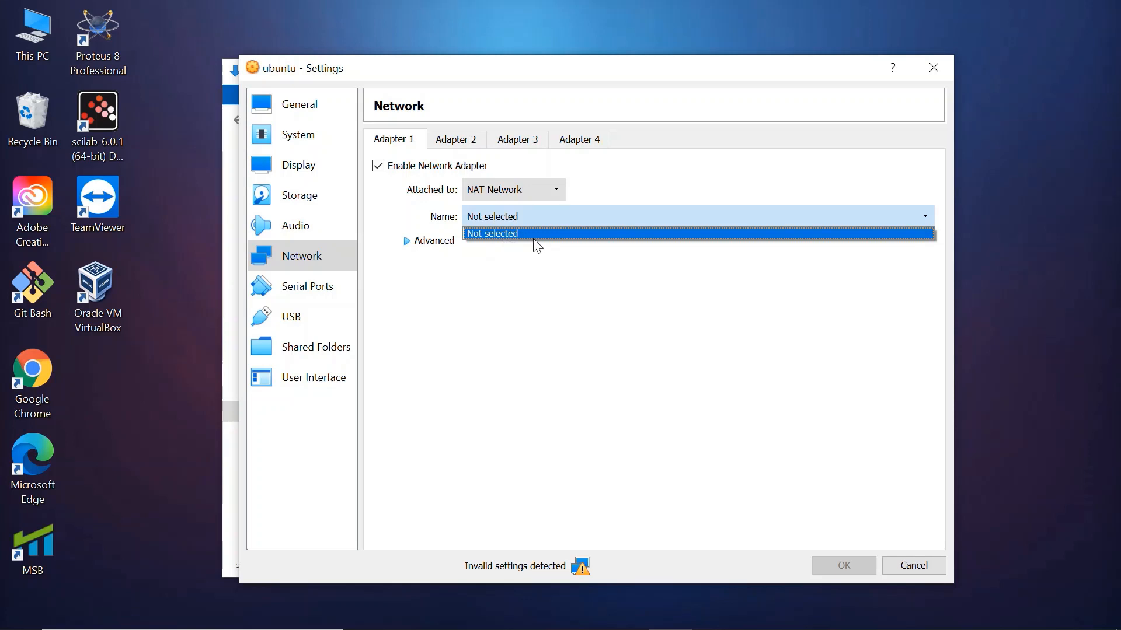
left_click(525, 192)
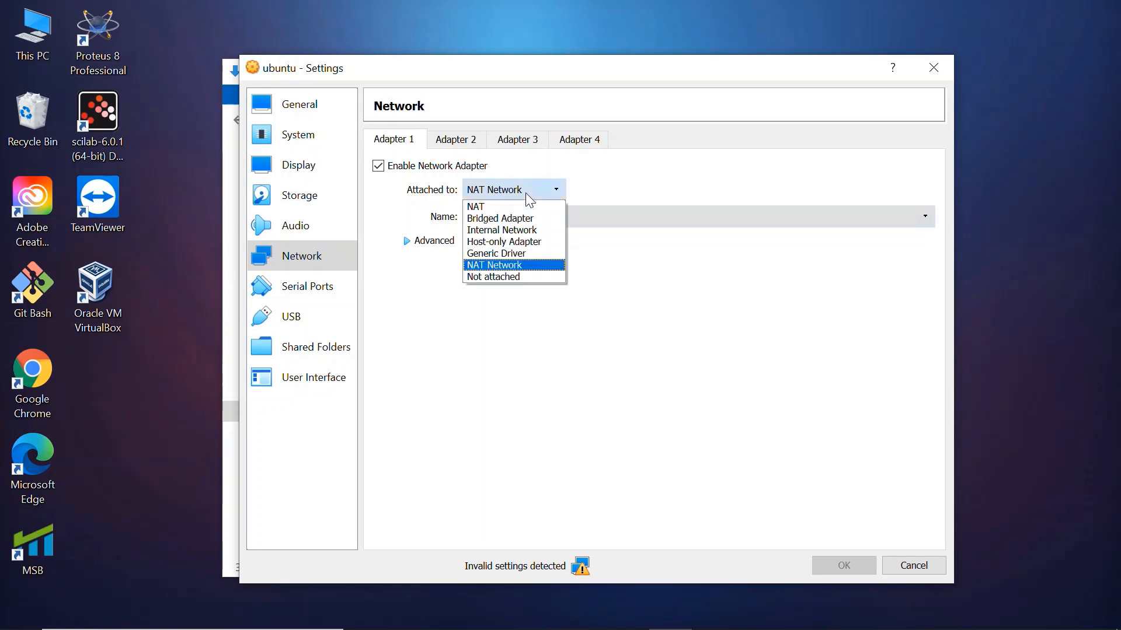
left_click(505, 206)
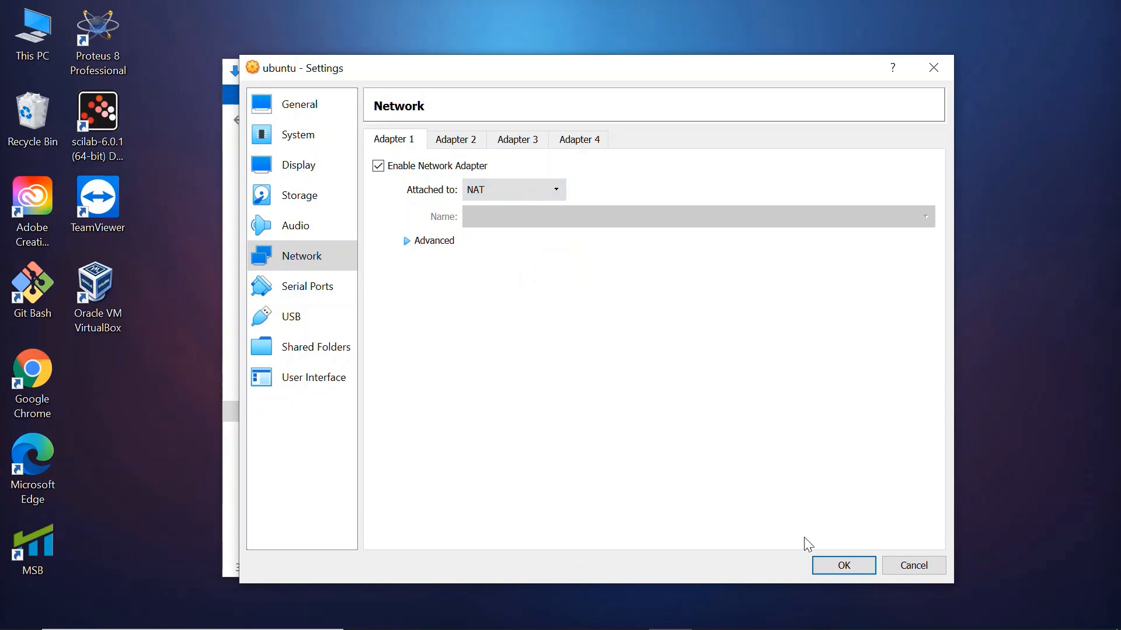
Save the machine settings and add a new NAT network in the global VirtualBox preferences
left_click(831, 568)
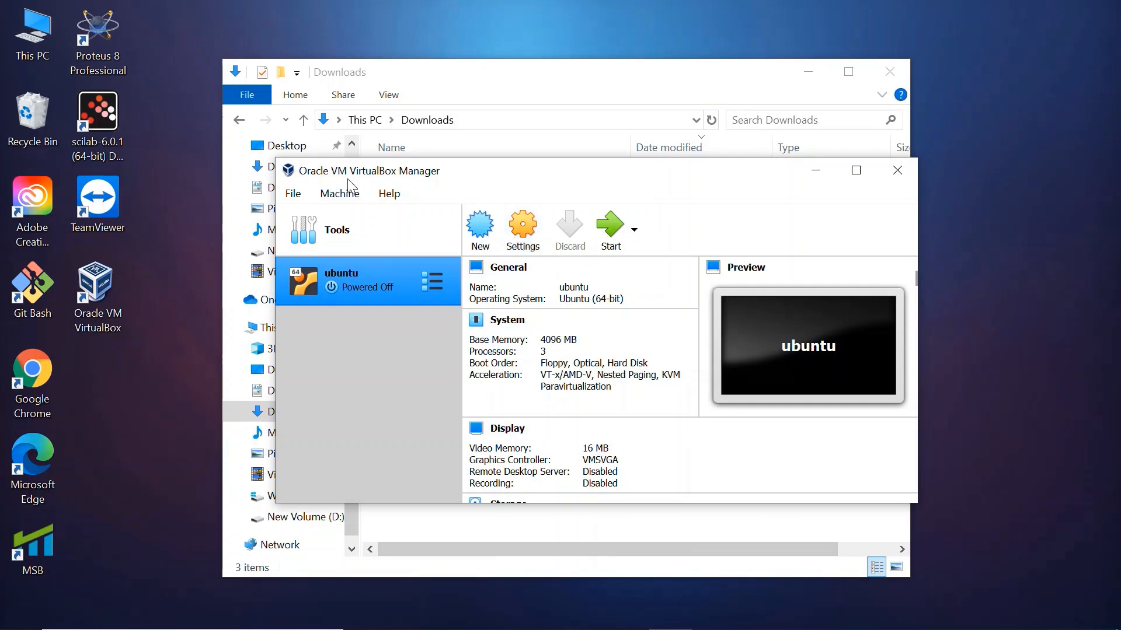
left_click(298, 195)
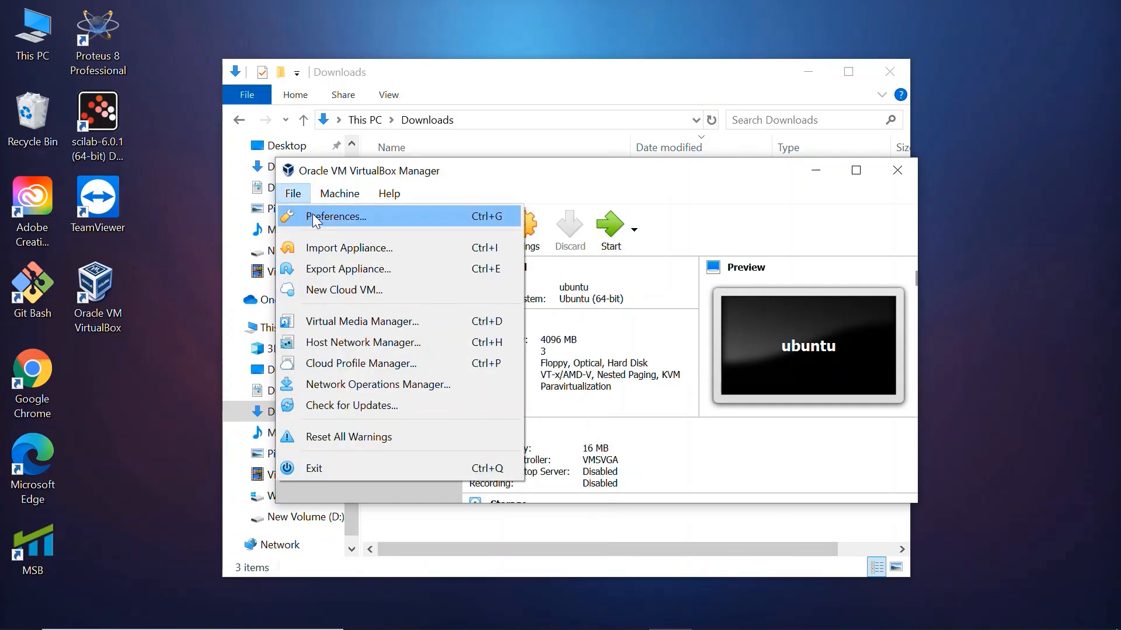
left_click(313, 214)
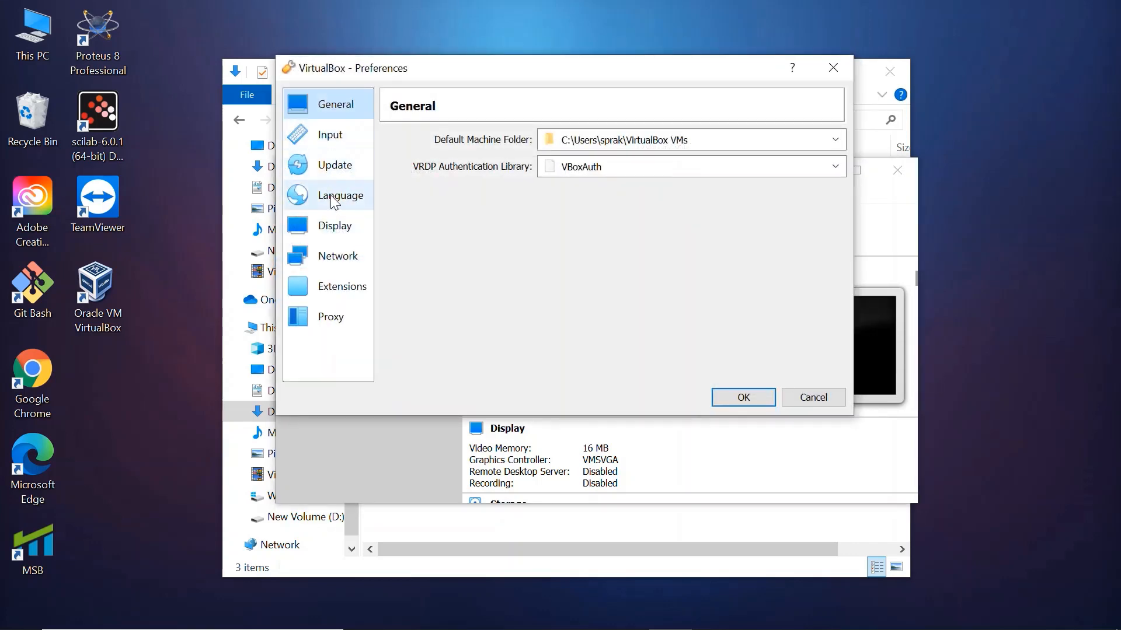
left_click(330, 257)
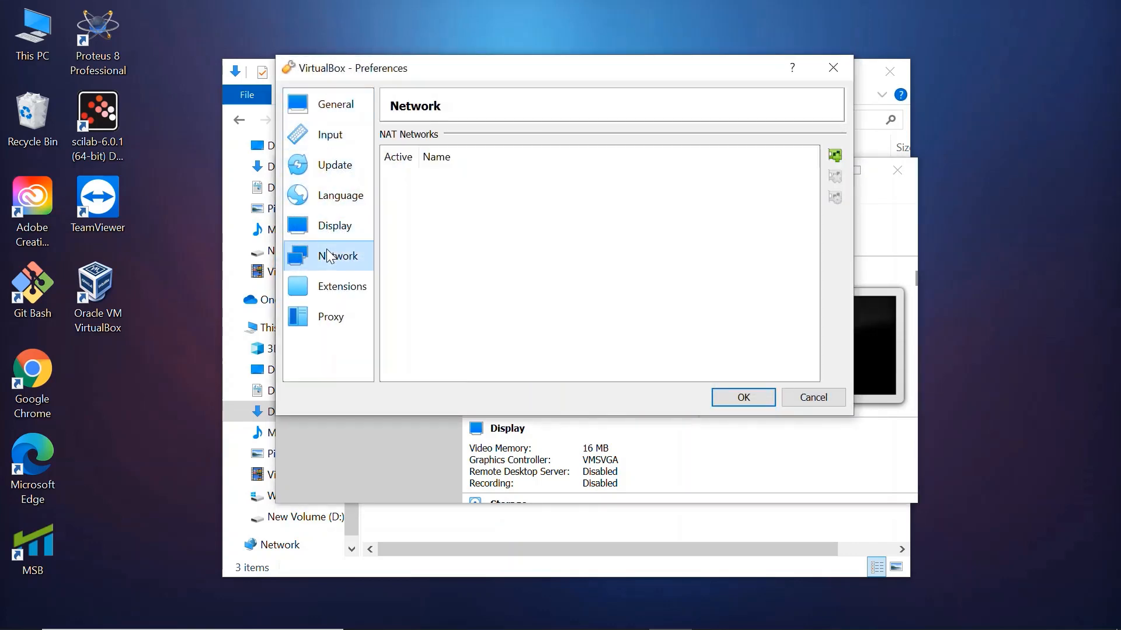
left_click(840, 161)
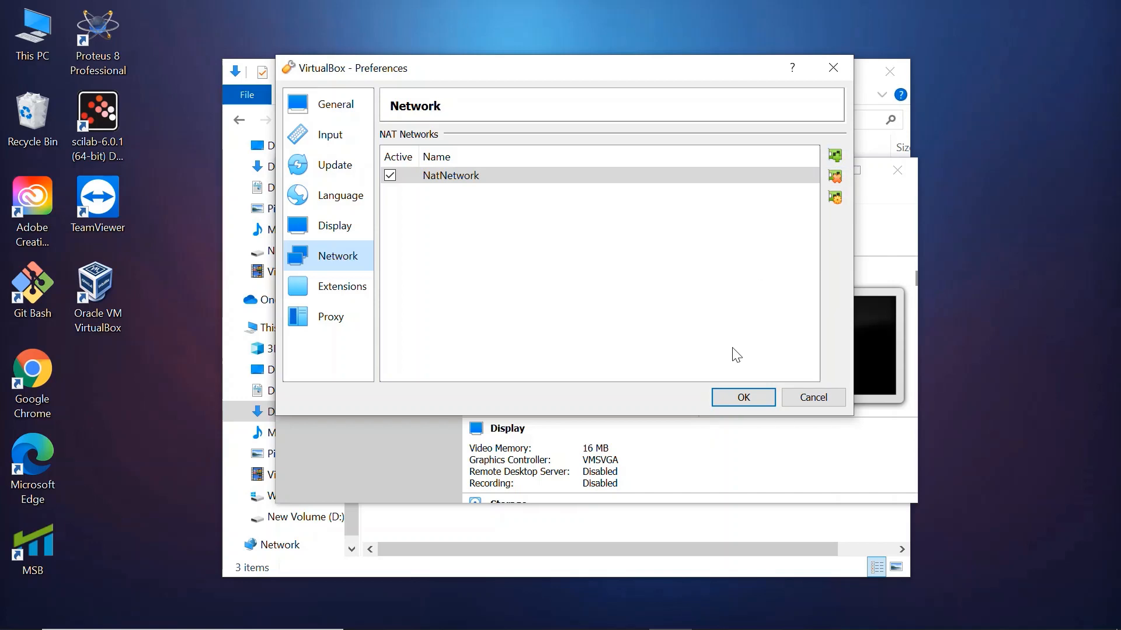
left_click(730, 398)
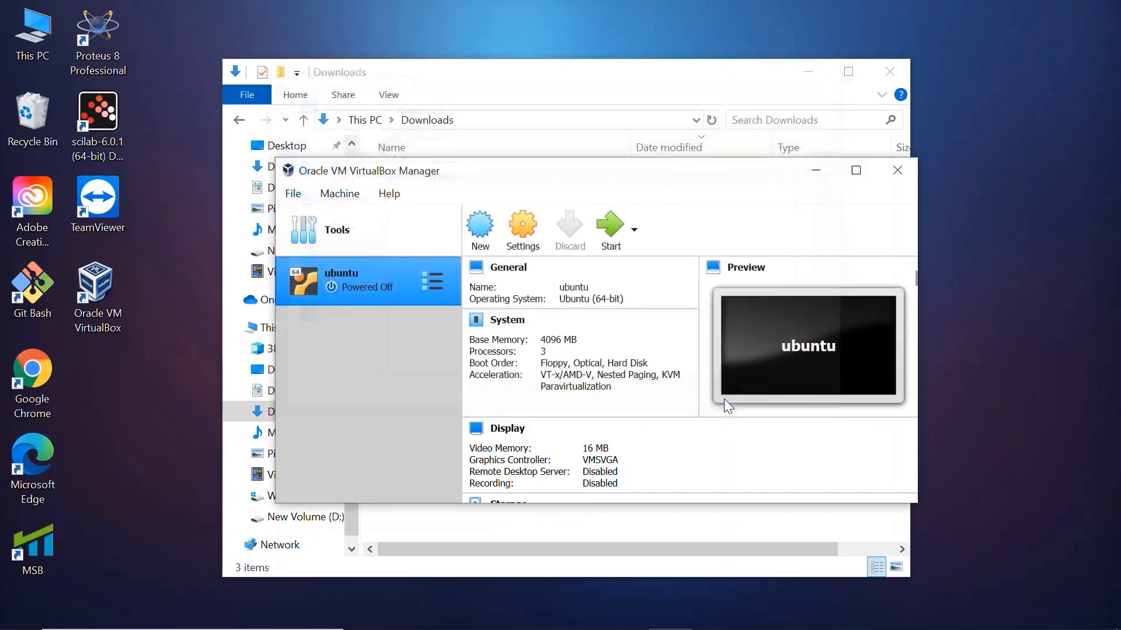
Attach the ubuntu machine's network Adapter 1 to the NAT Network named NatNetwork and save the settings
left_click(533, 245)
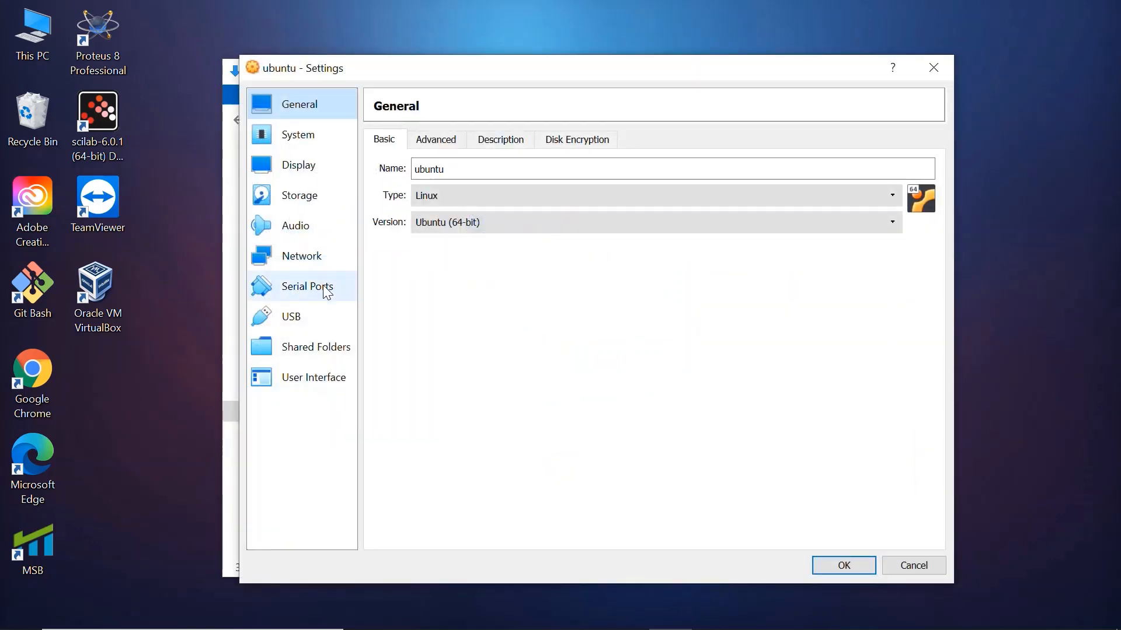
left_click(321, 259)
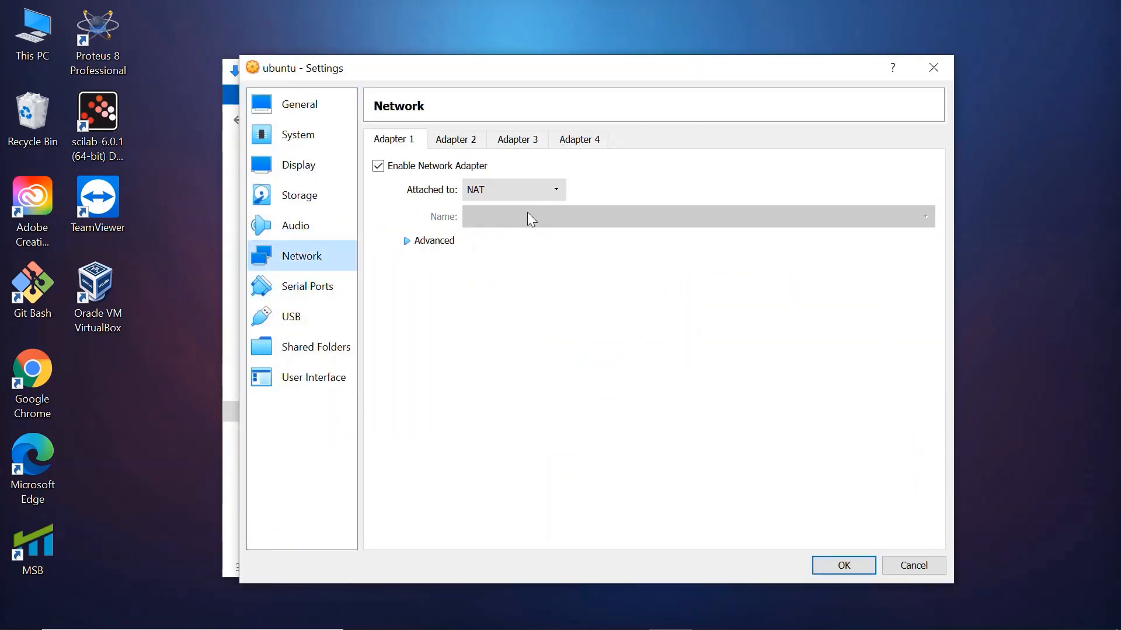
left_click(541, 191)
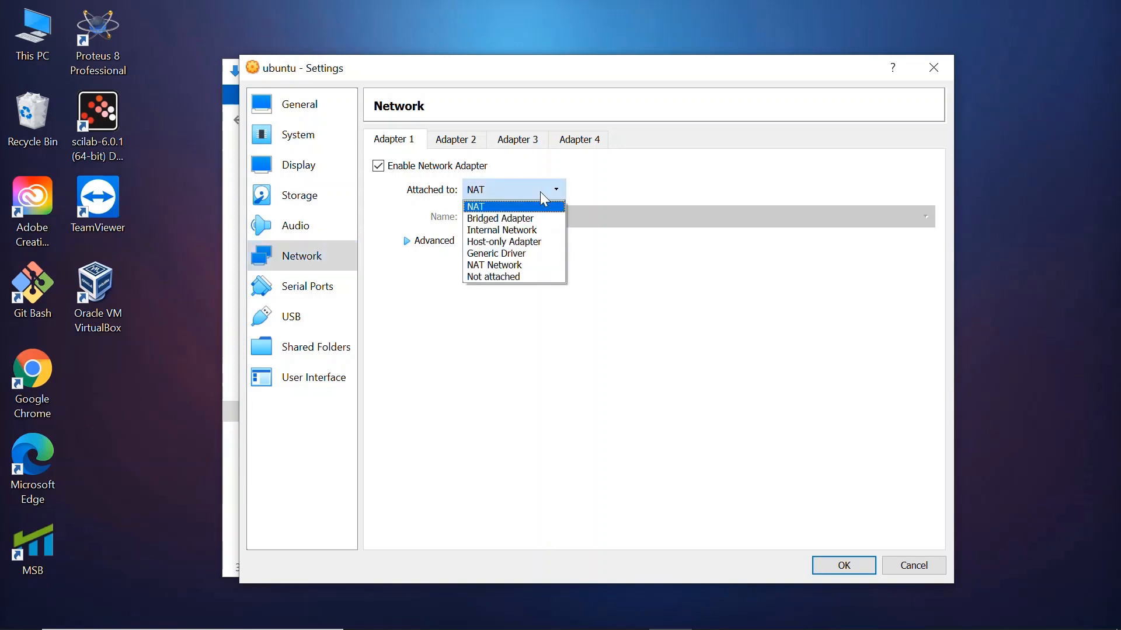
left_click(524, 261)
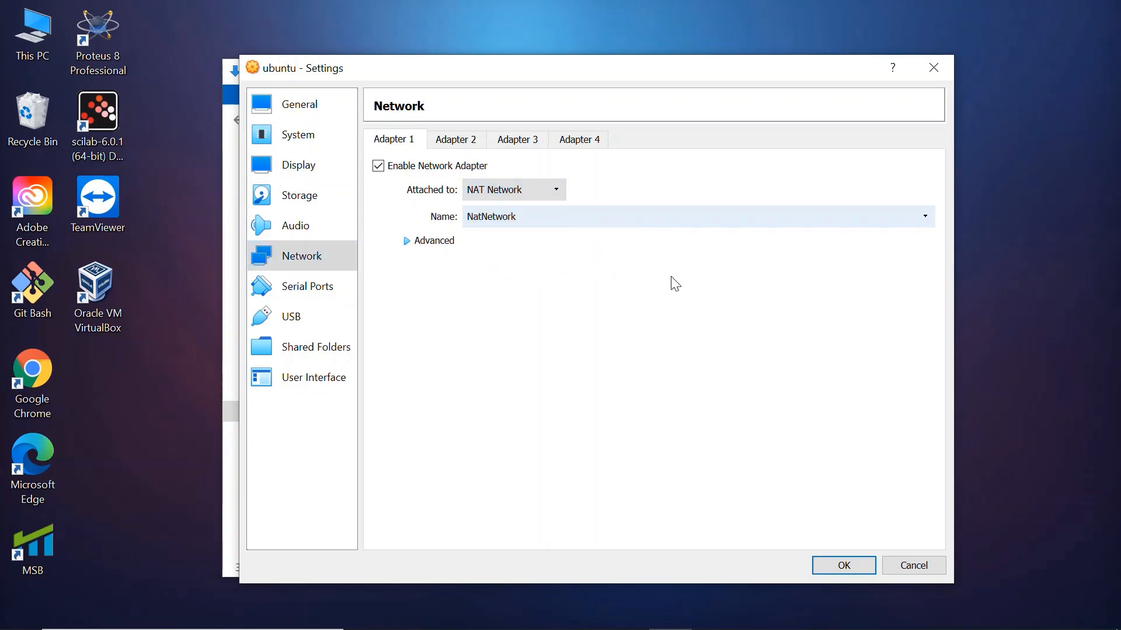
left_click(840, 566)
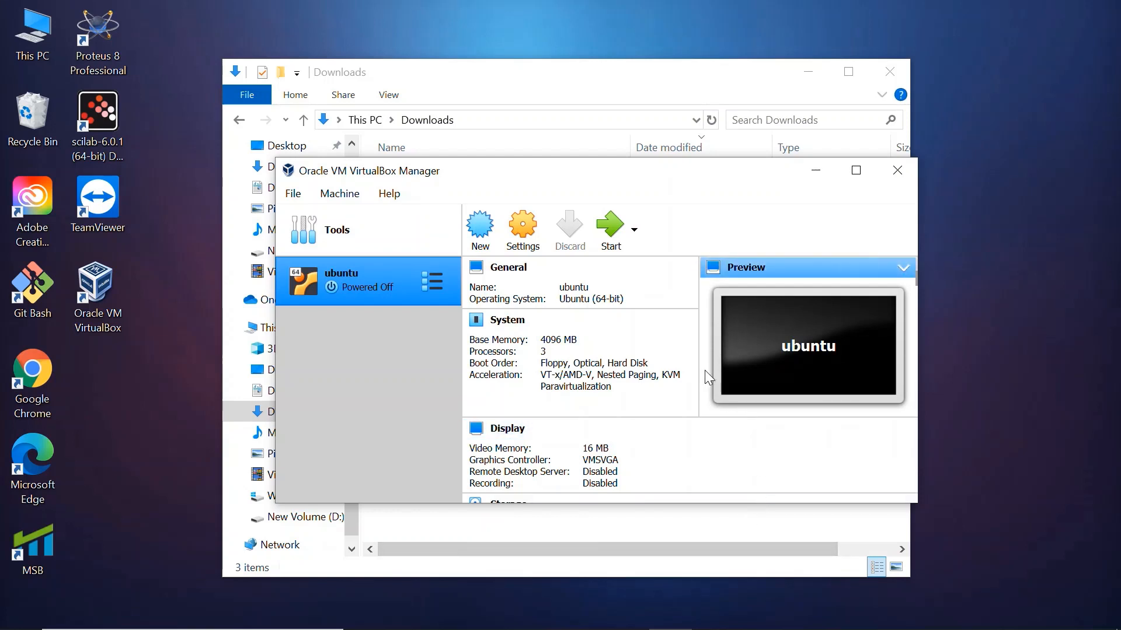
Start the ubuntu machine from the ubuntu-20.04-desktop-amd64.iso start-up disk and dismiss the keyboard capture notice
left_click(605, 239)
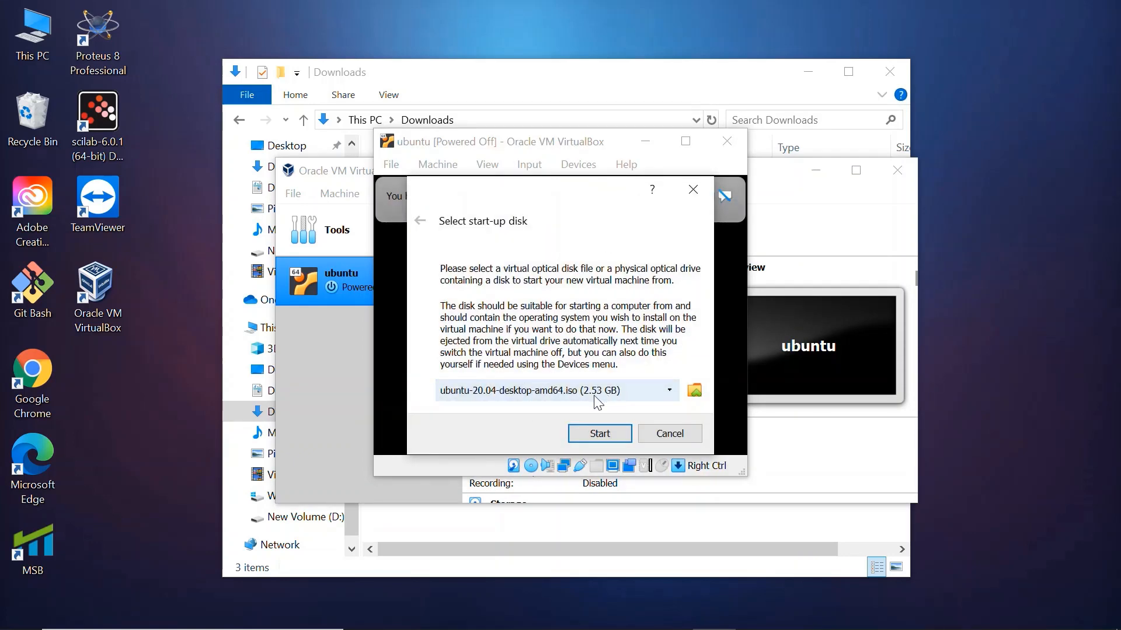
left_click(582, 434)
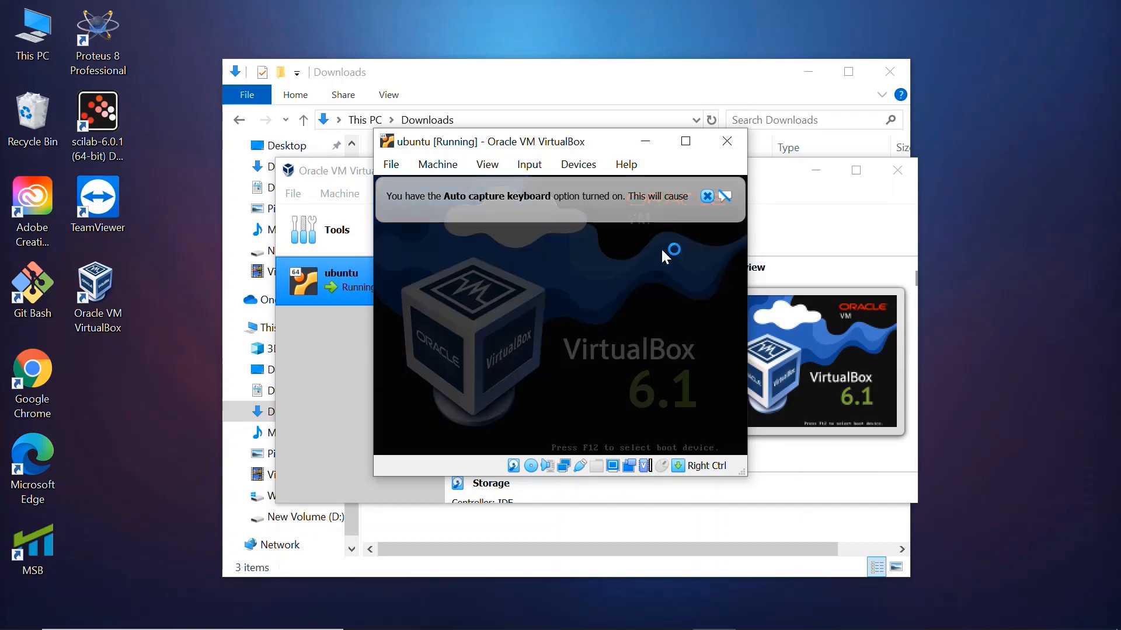
left_click(708, 196)
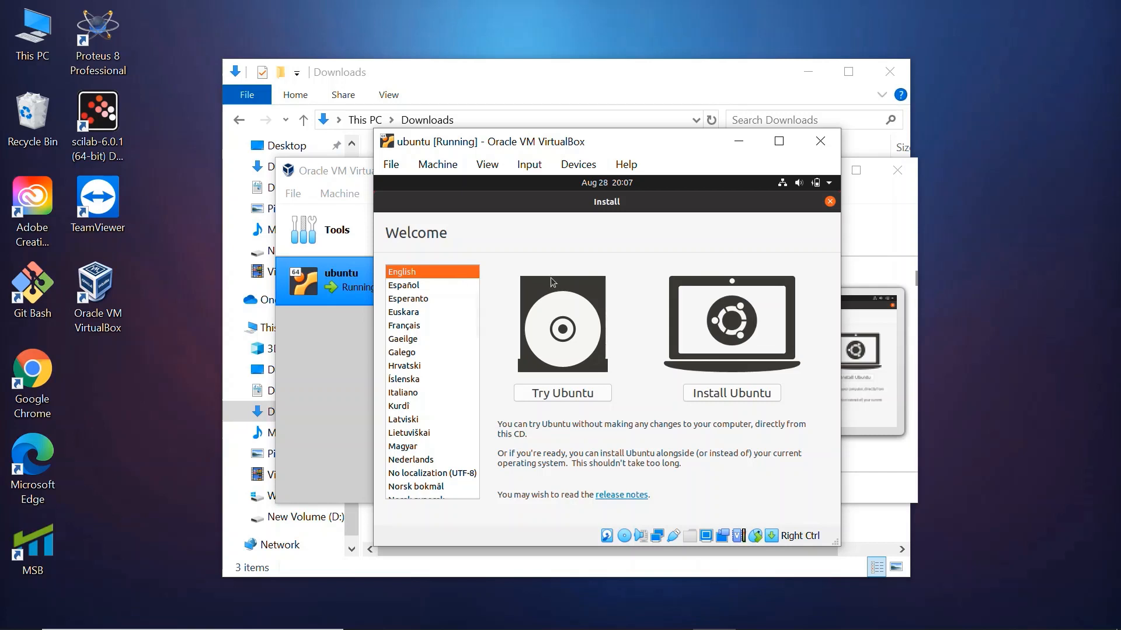
Begin installing Ubuntu in English and choose the Indian keyboard layout
left_click(697, 393)
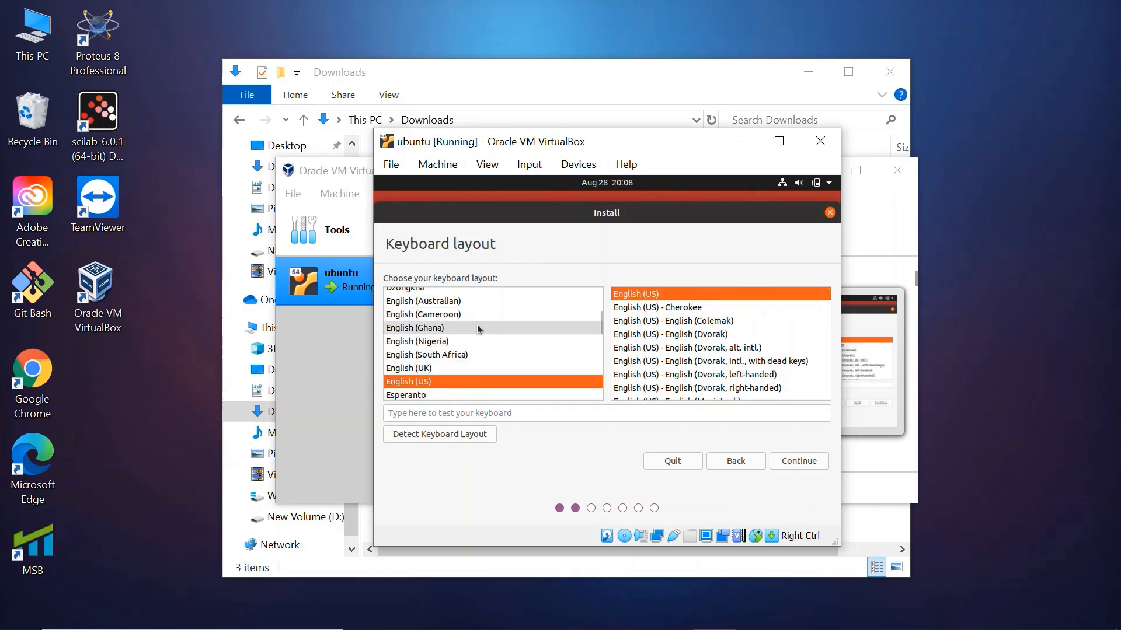
left_click_drag(601, 322, 599, 340)
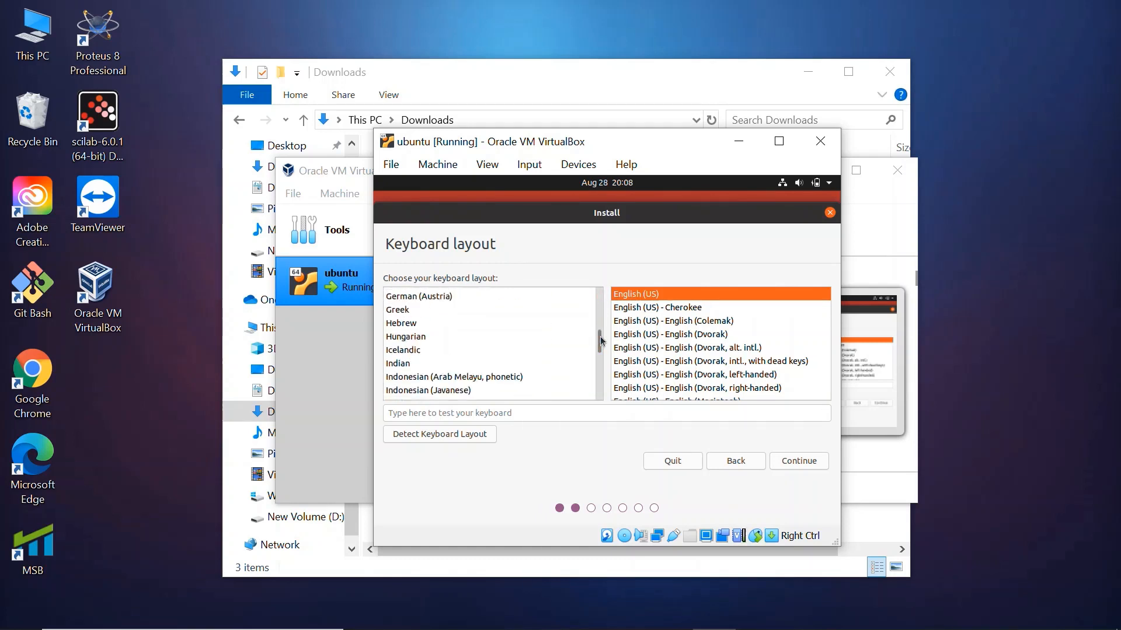
left_click(527, 364)
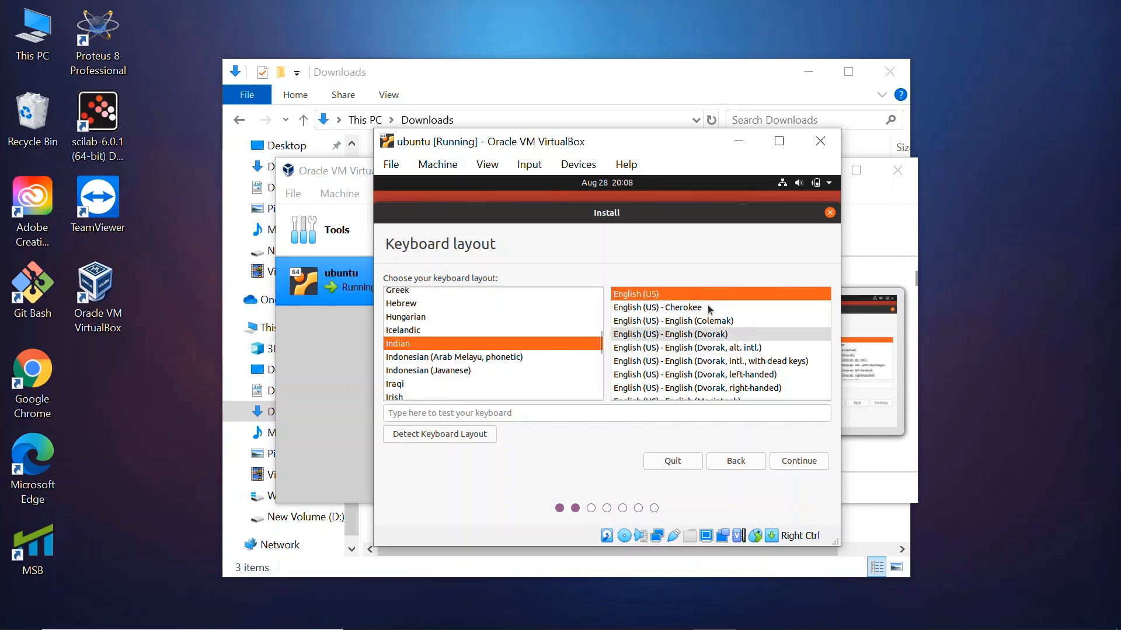
left_click(779, 459)
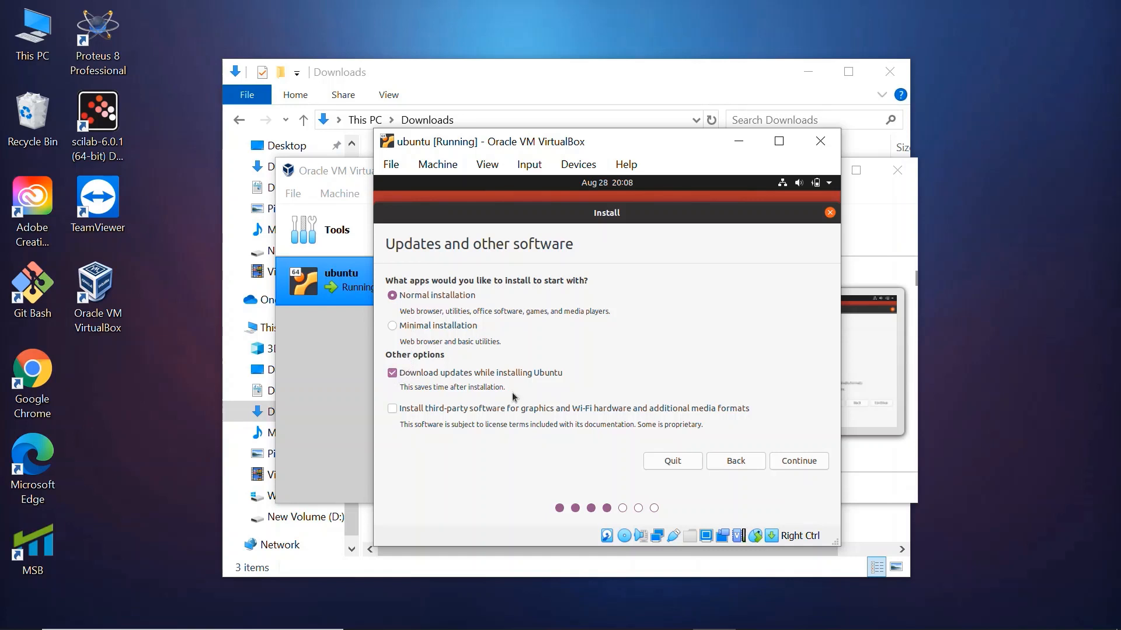
Accept the normal installation with updates downloaded, and install Ubuntu by erasing the disk, writing the changes to it
left_click(785, 462)
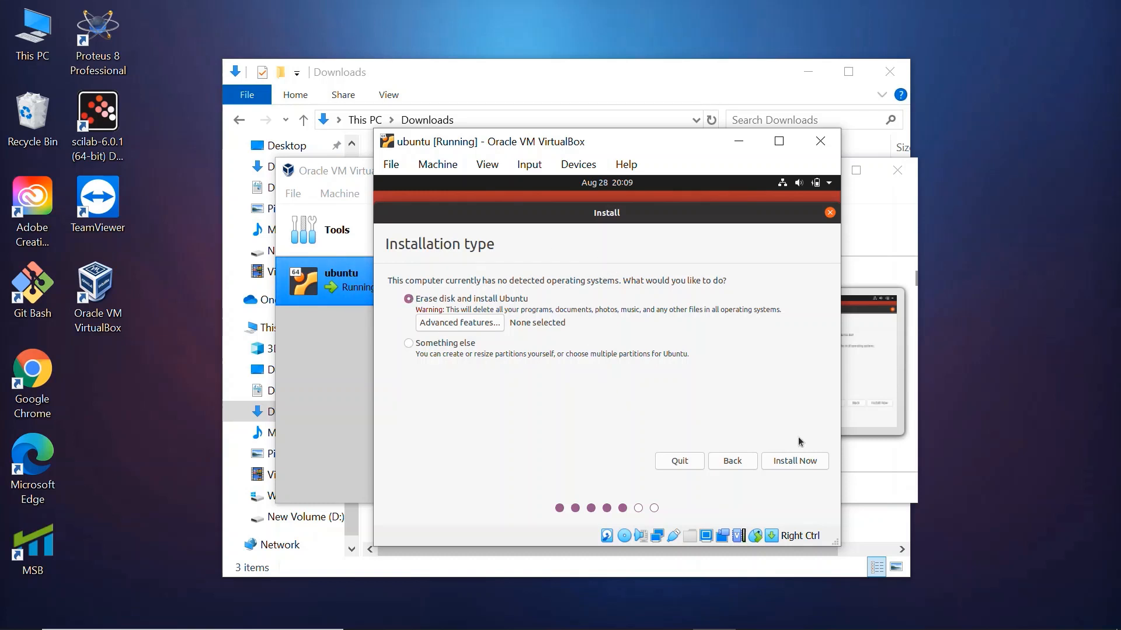
left_click(774, 461)
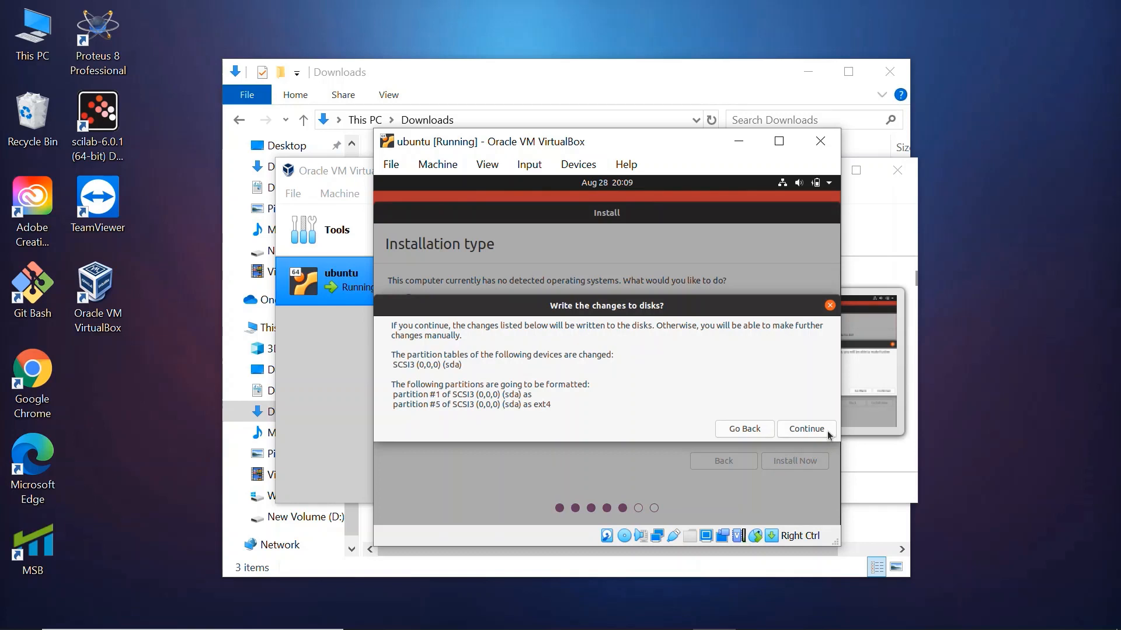
left_click(828, 432)
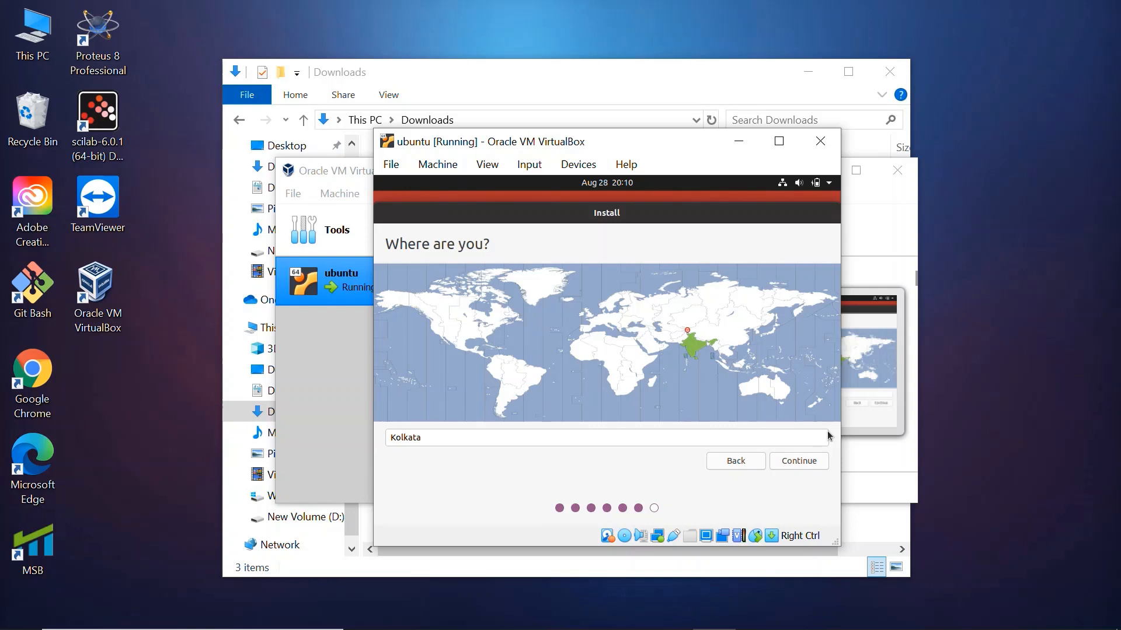
Accept Kolkata as the location, and enter super-usor as the user's name and superusor as the computer's name
left_click(794, 462)
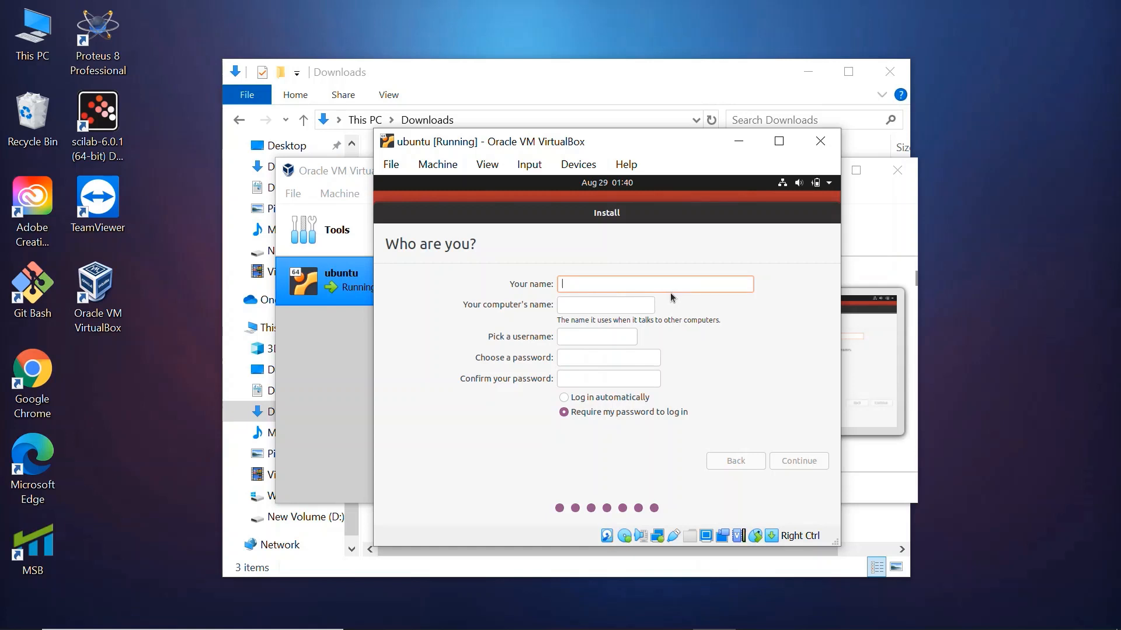
type("supe")
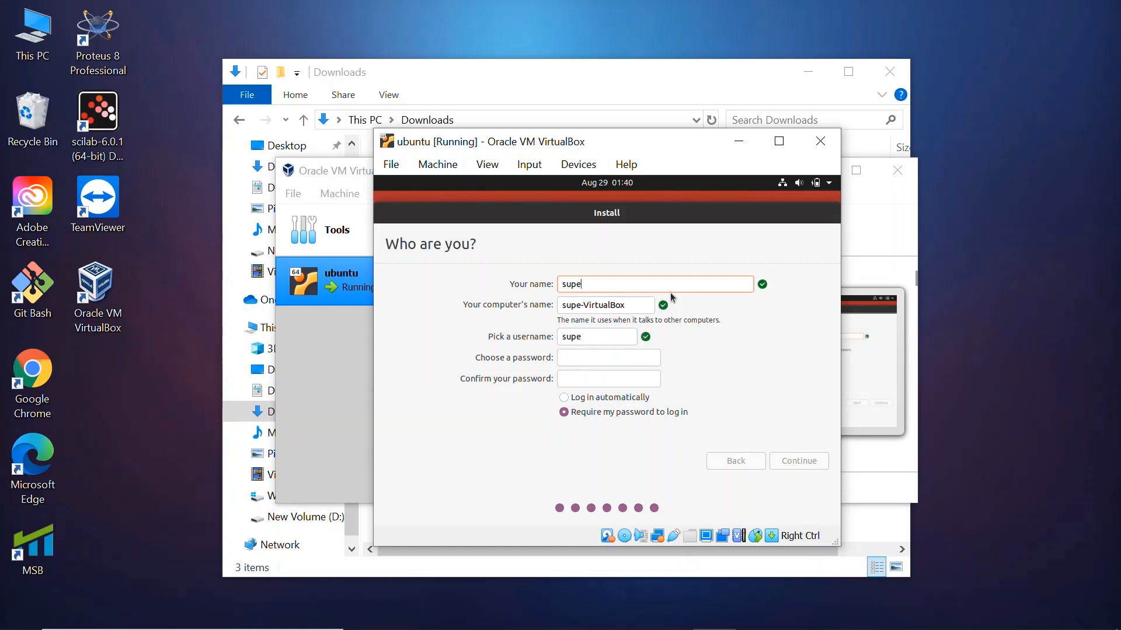
type("r-usor")
key("Tab")
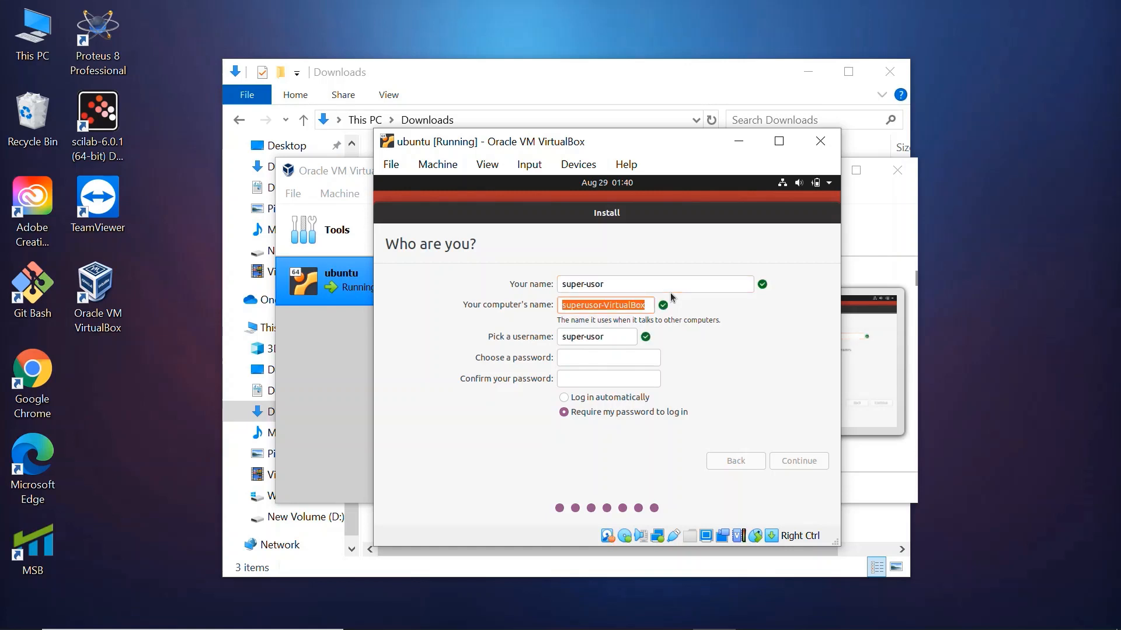
key("End")
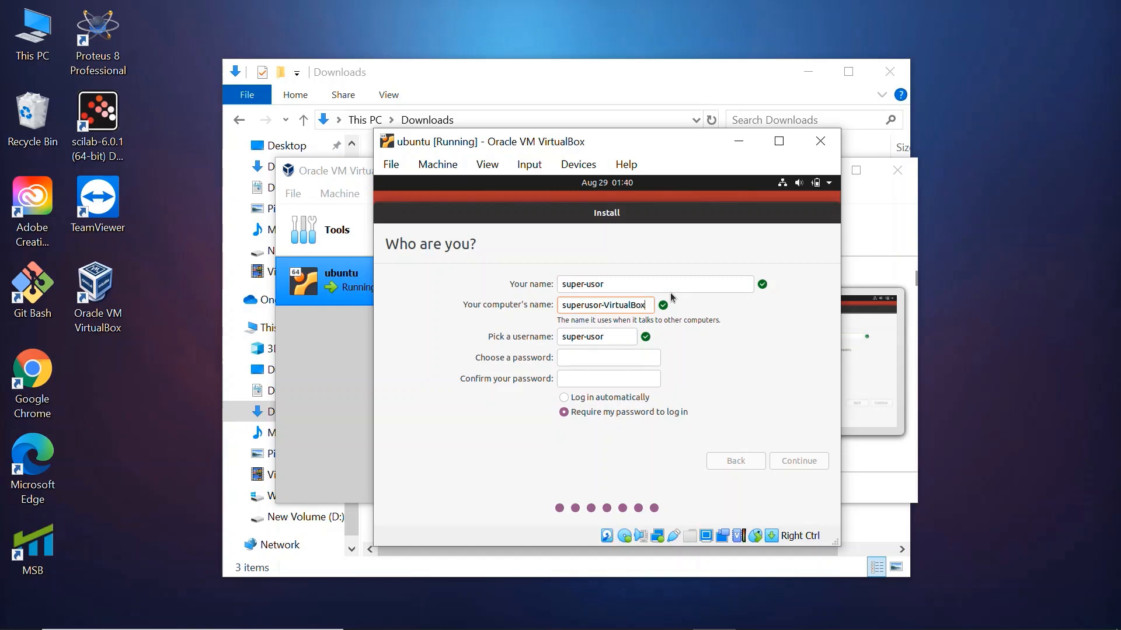
key("BackSpace")
key("BackSpace")
key("BackSpace")
key("BackSpace")
key("BackSpace")
key("BackSpace")
key("BackSpace")
key("BackSpace")
key("BackSpace")
key("BackSpace")
key("Tab")
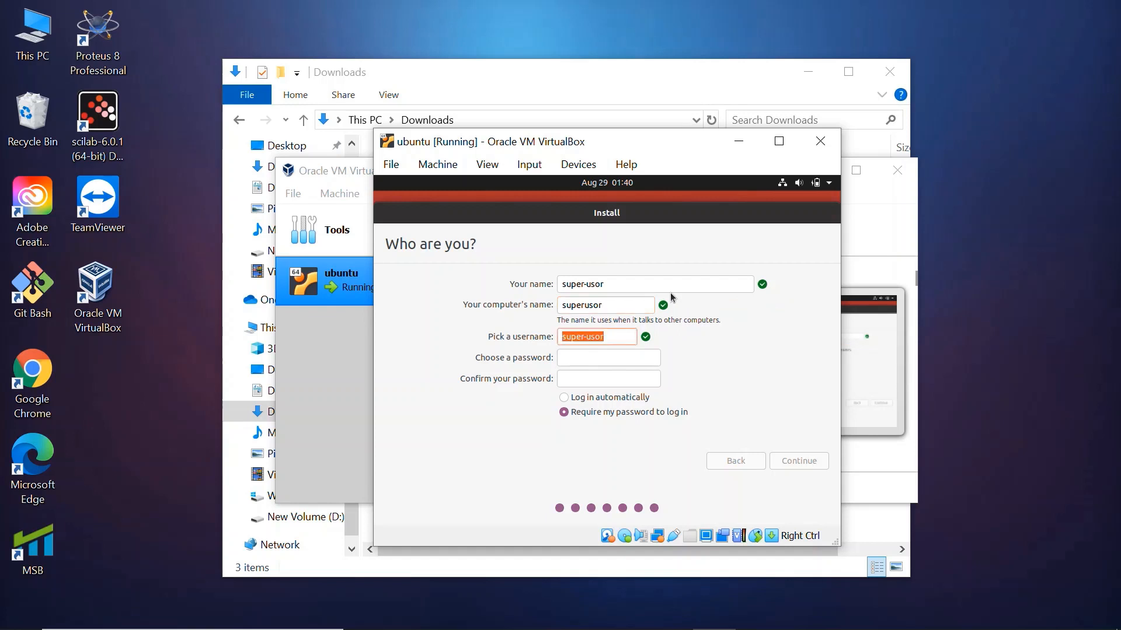
Keep the suggested username, enter and confirm the account password, and continue the installation with password login required
key("Tab")
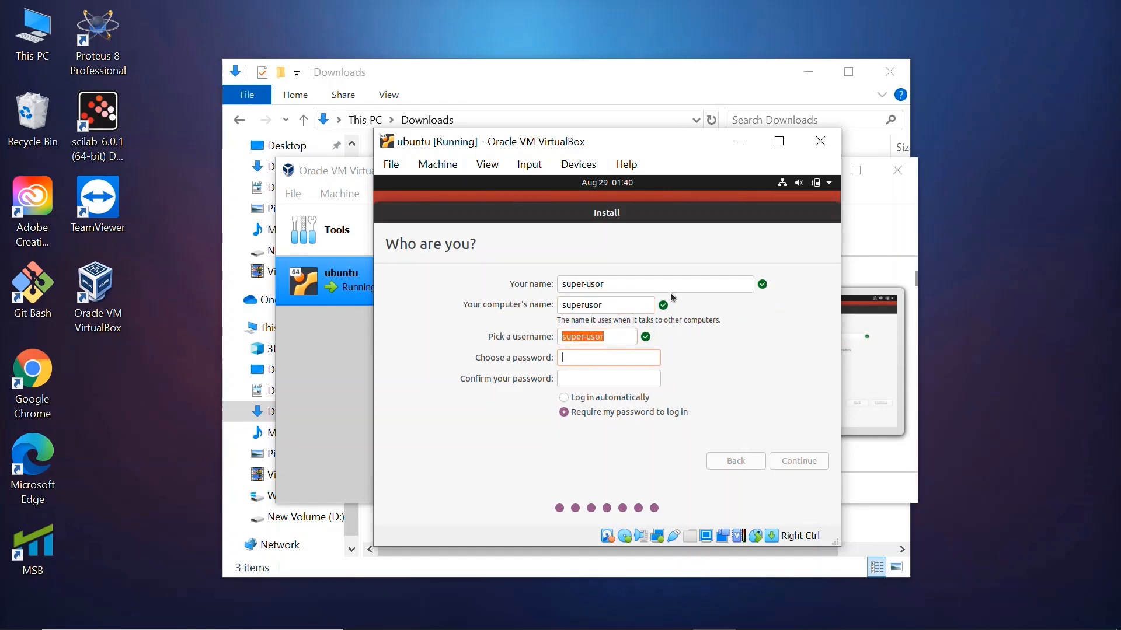
type("1234")
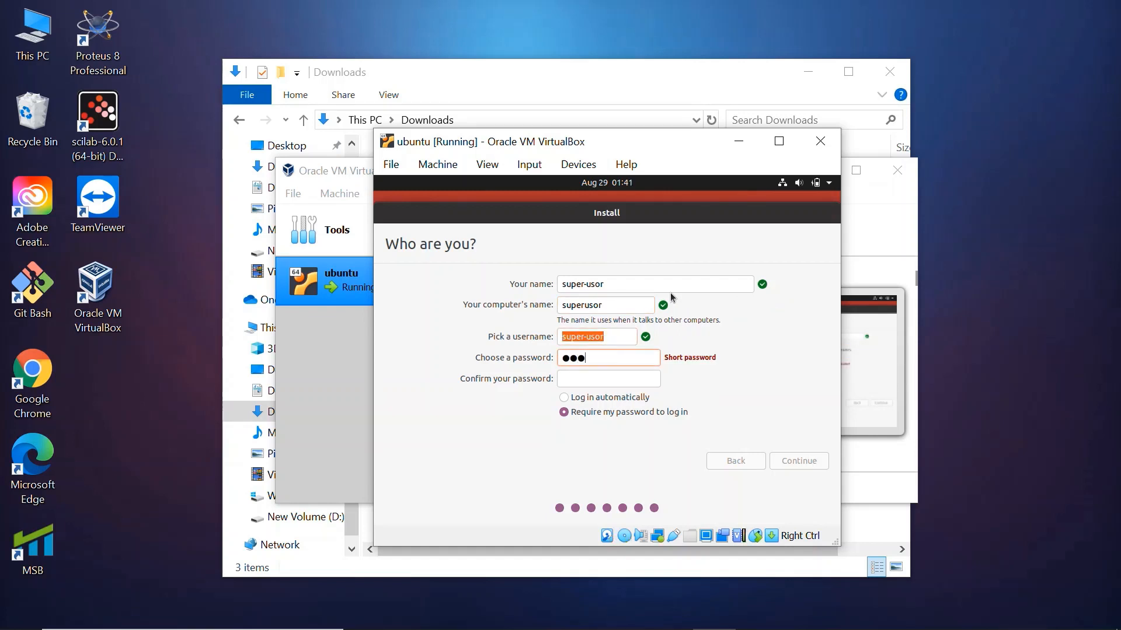
type("567890")
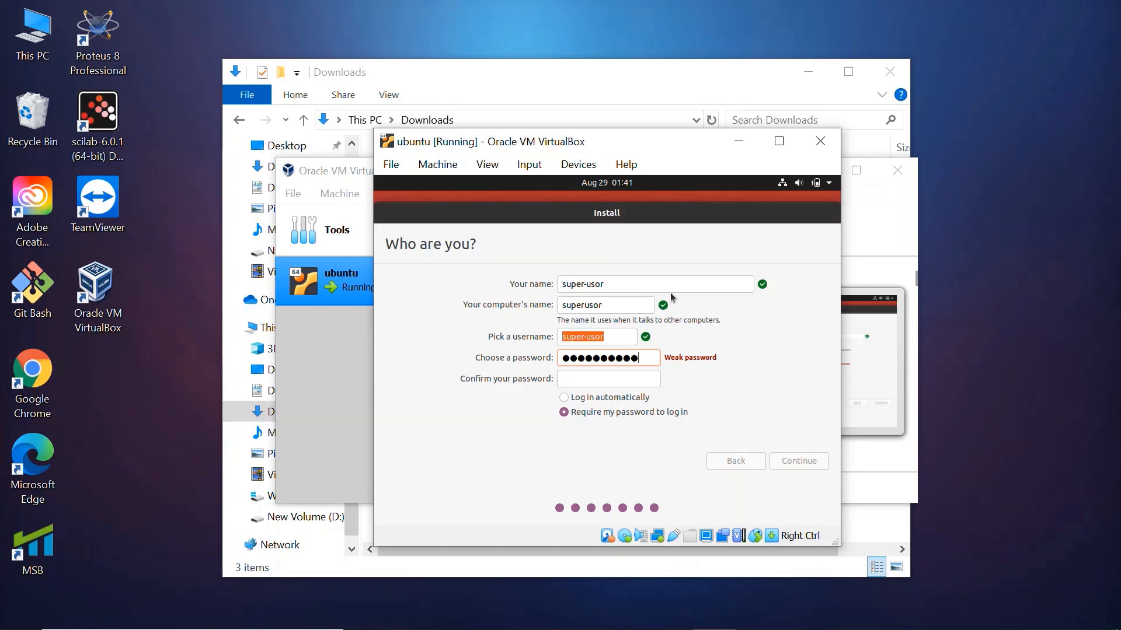
left_click(623, 382)
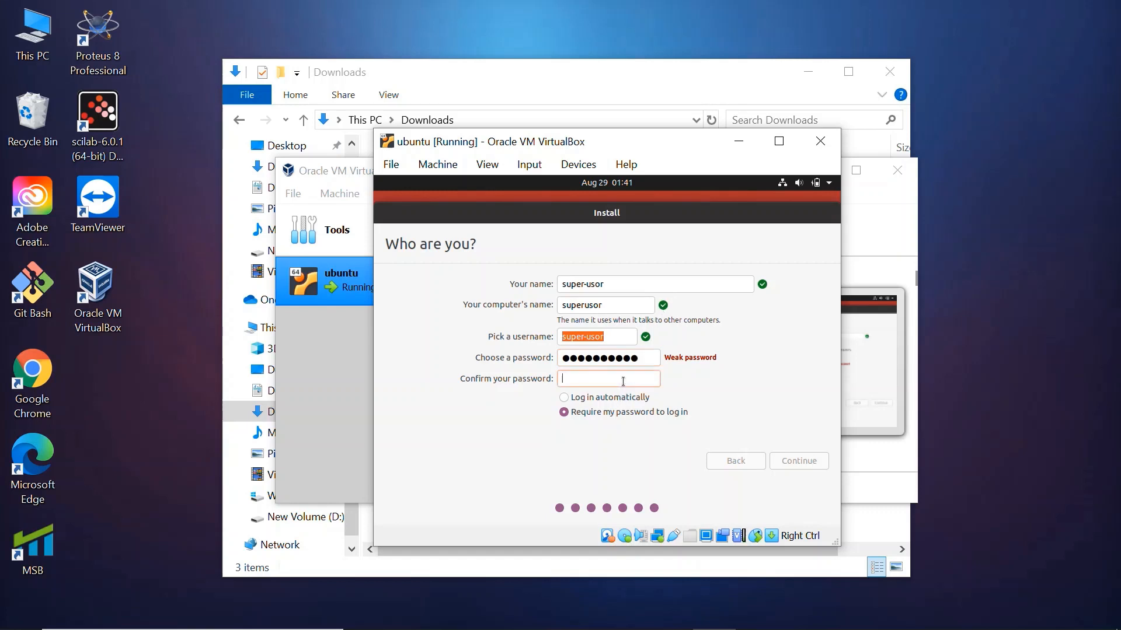
type("●●●●●●●●●●")
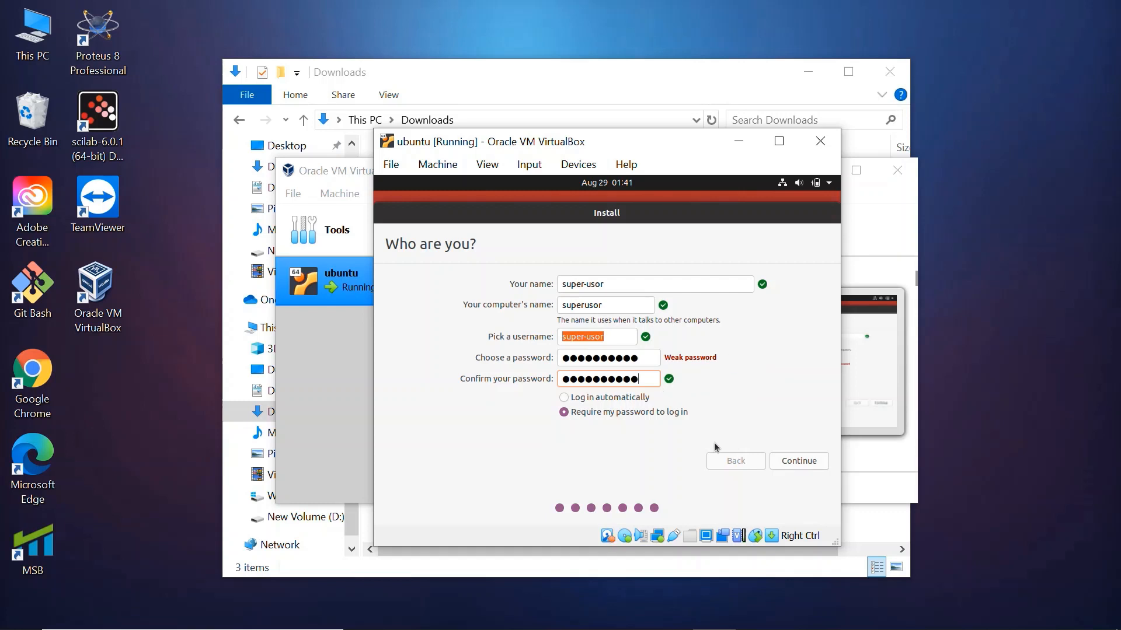
left_click(799, 462)
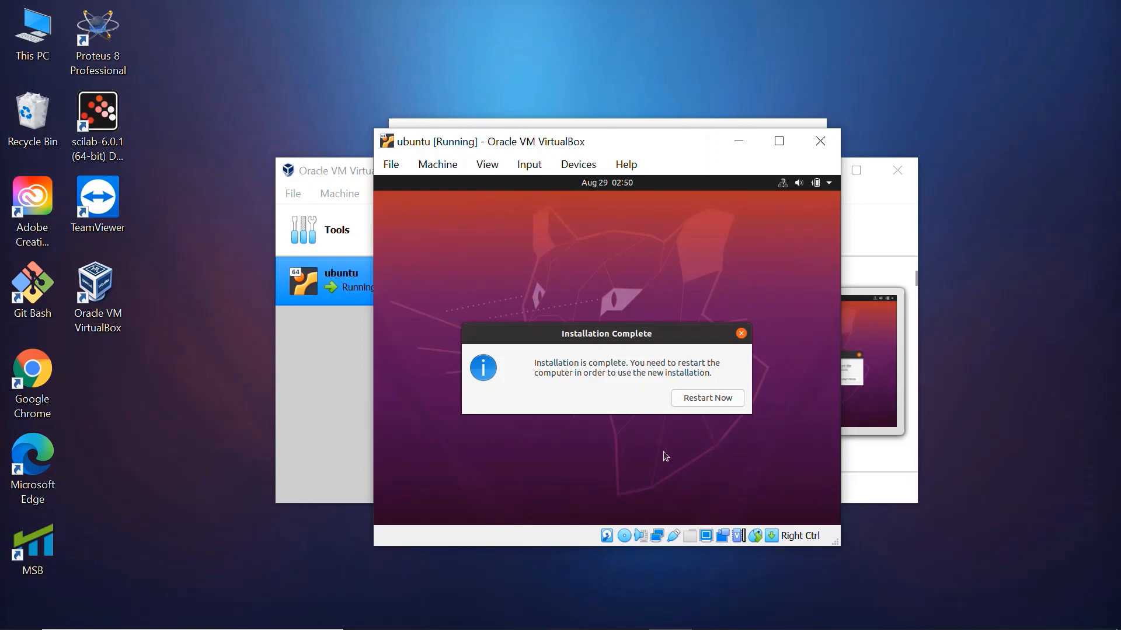
Restart the machine into the new Ubuntu installation and dismiss the mouse integration notice
left_click(696, 398)
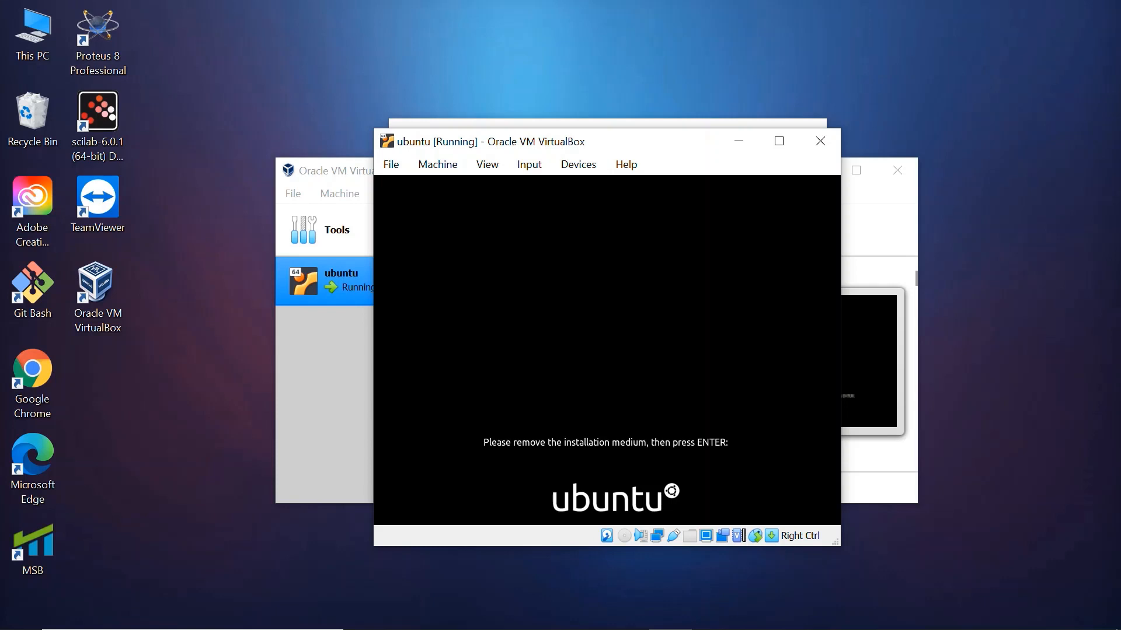
key("Return")
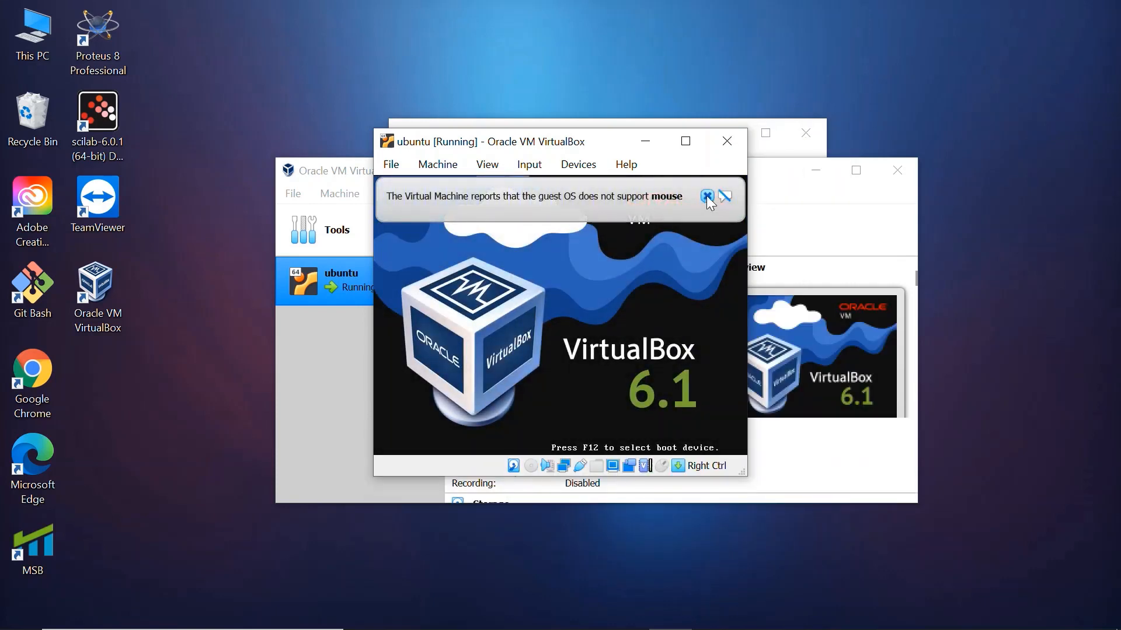
left_click(707, 196)
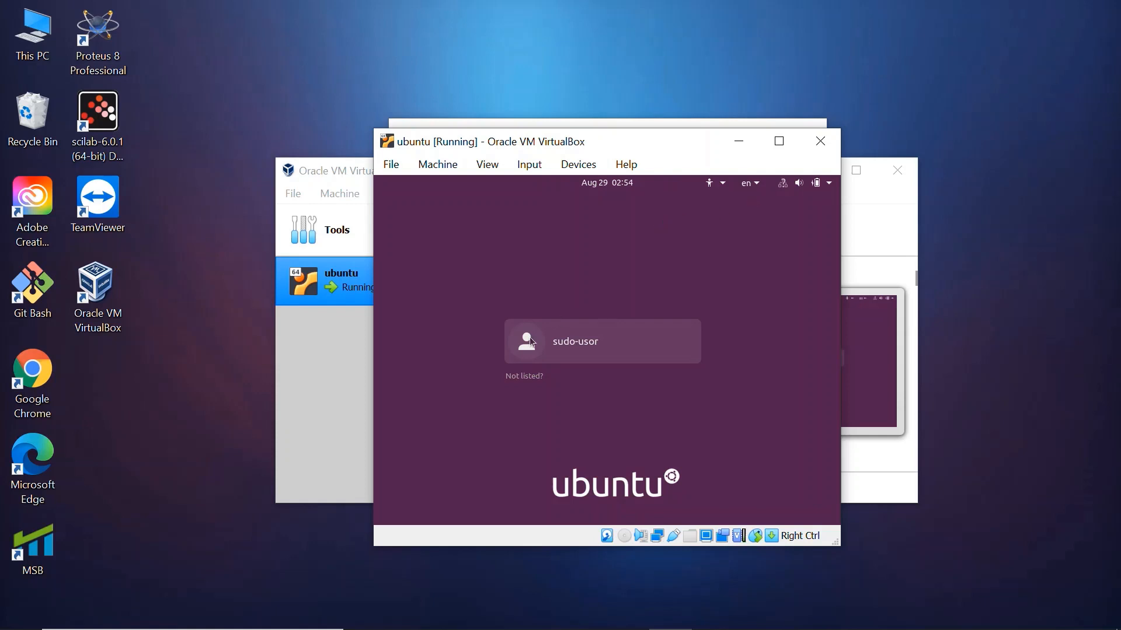
Log in to Ubuntu with the listed user account by entering its password
left_click(576, 334)
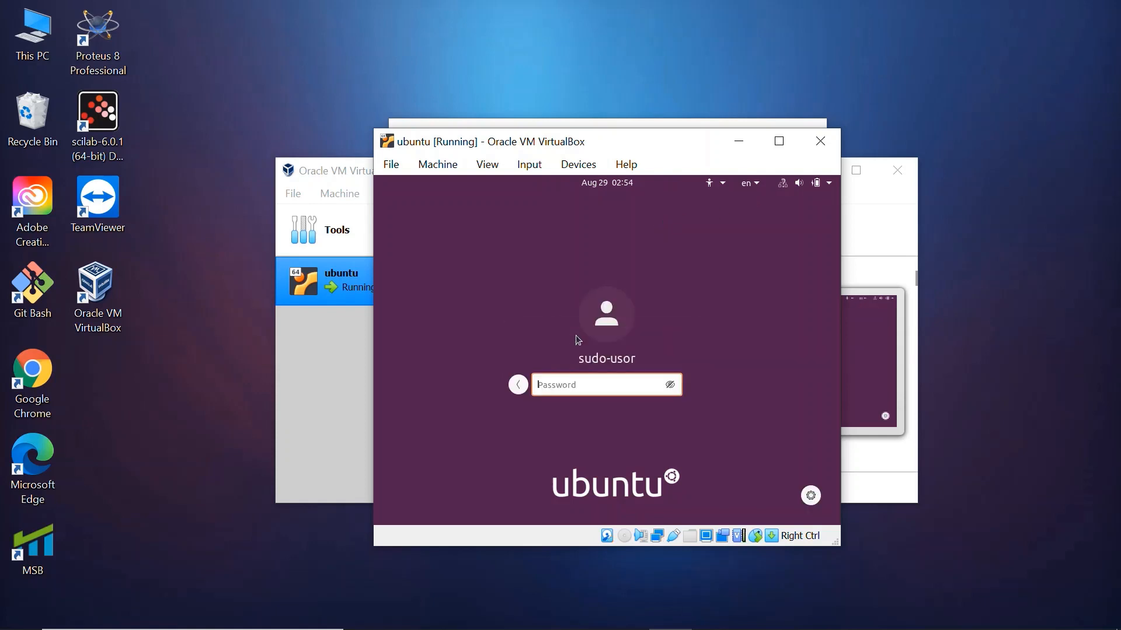
type("**********")
key("Return")
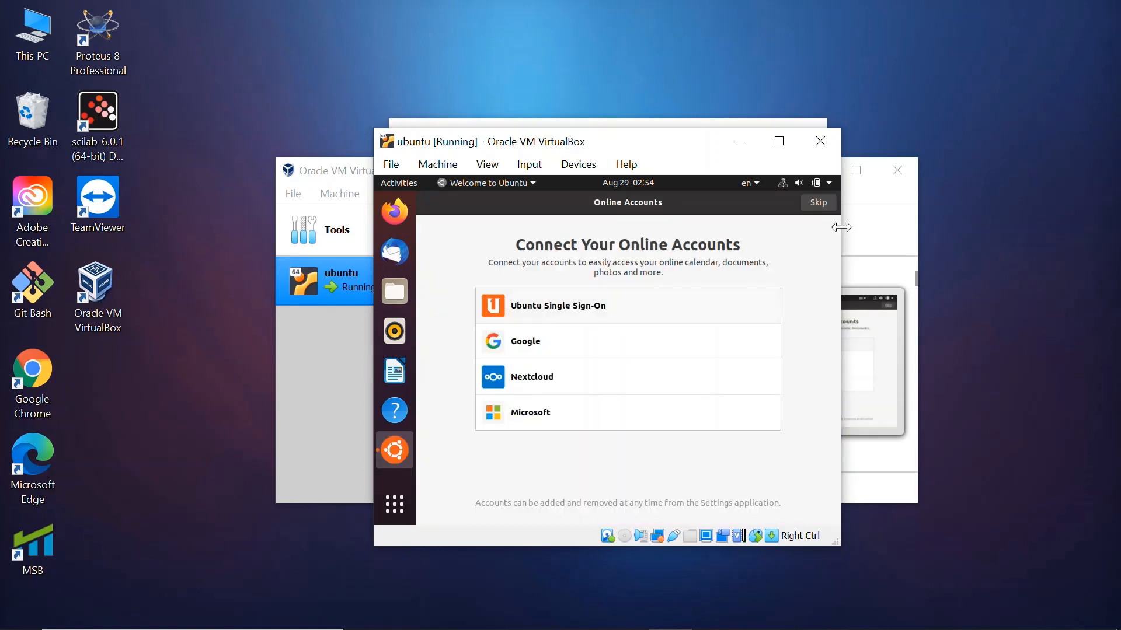
Complete the Ubuntu welcome setup without online accounts, Livepatch or location services, agreeing to send system info to Canonical
left_click(825, 204)
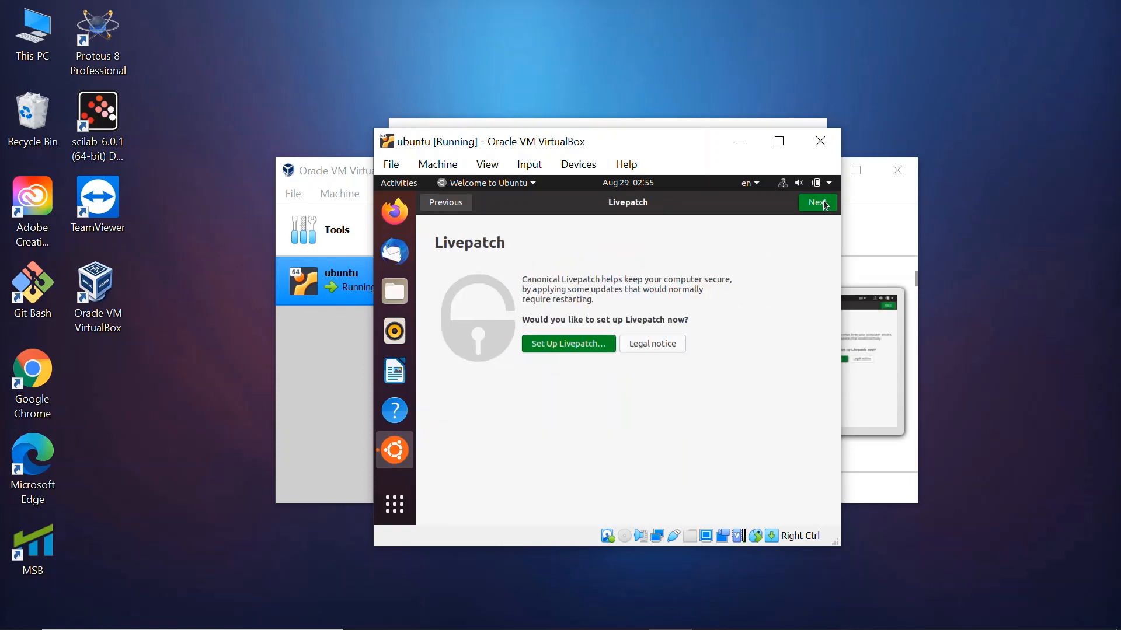
left_click(818, 203)
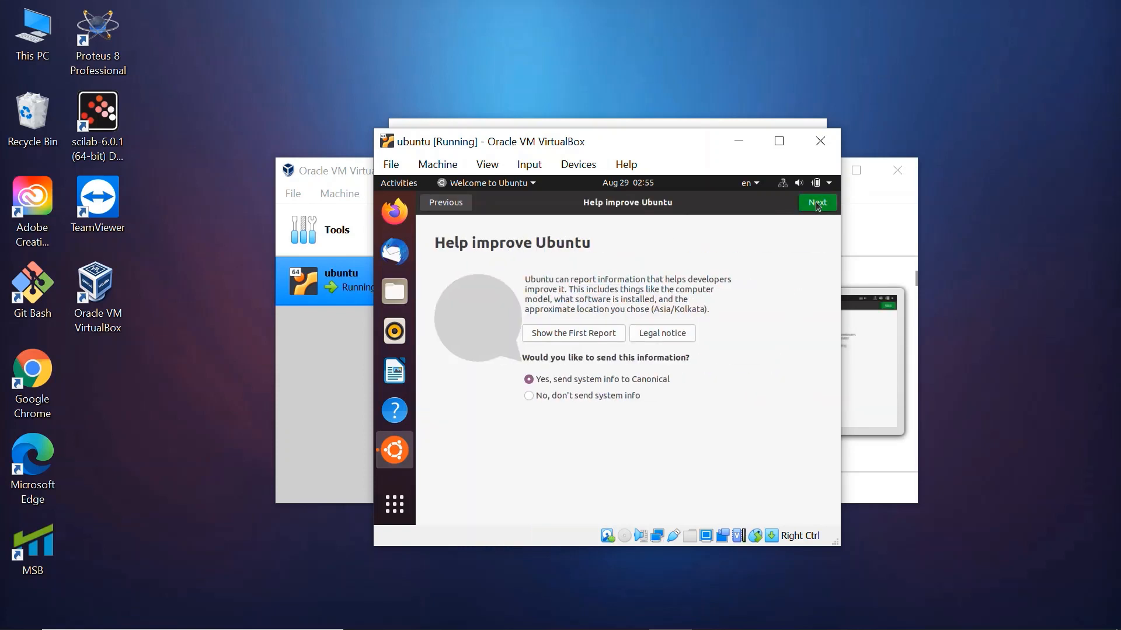
left_click(818, 204)
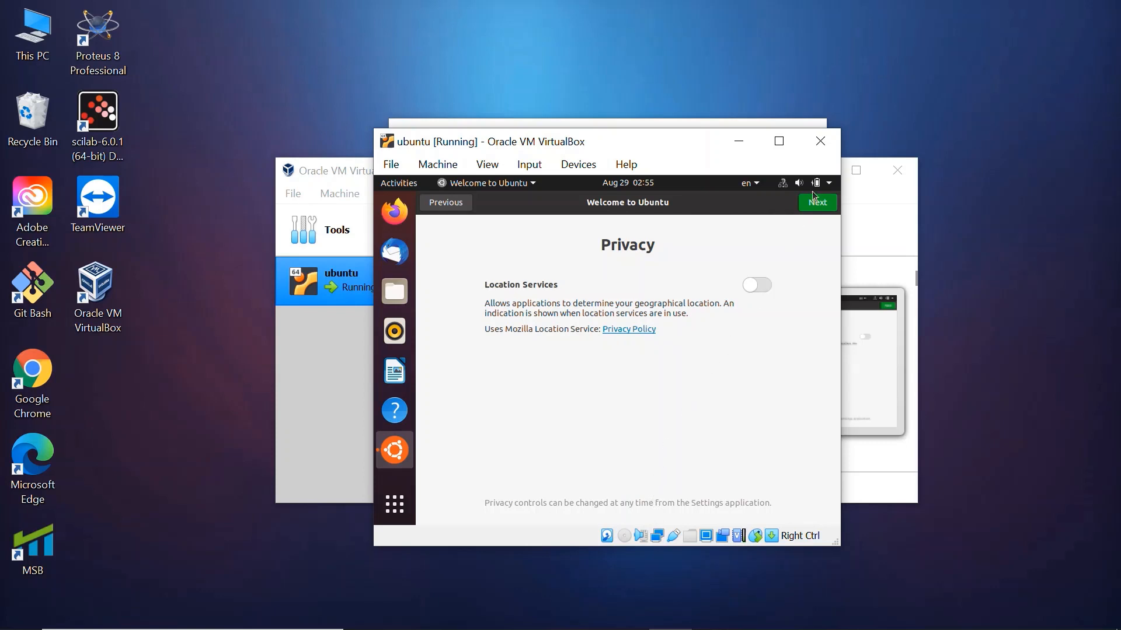
left_click(813, 209)
left_click(813, 209)
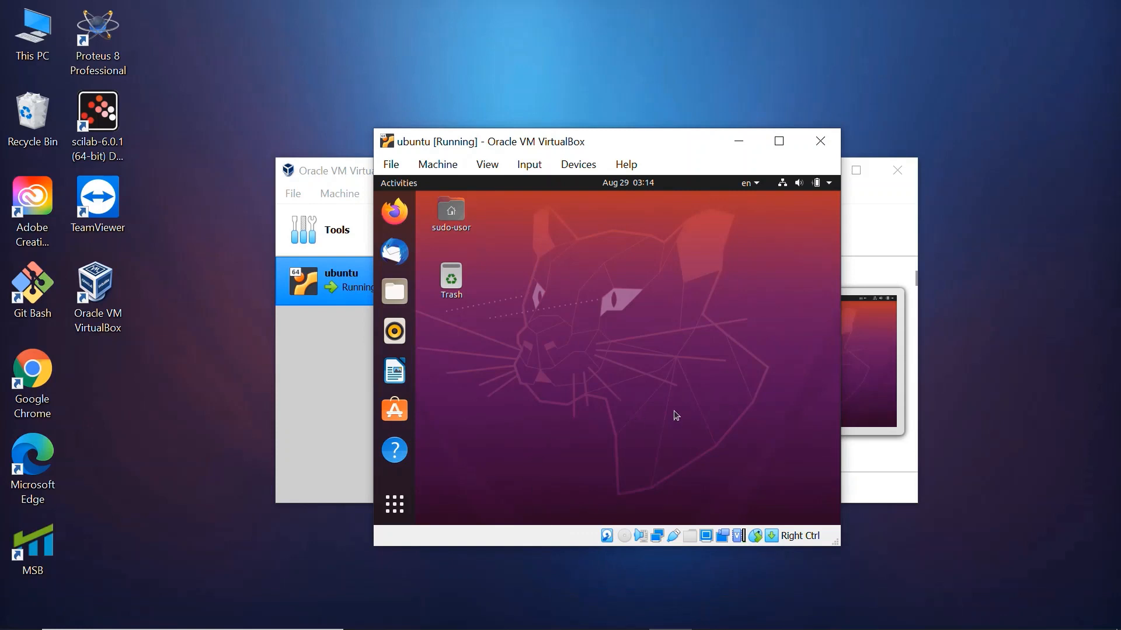
Open a terminal in the Ubuntu virtual machine and start a root shell with sudo -i, entering the account password
left_click(291, 409)
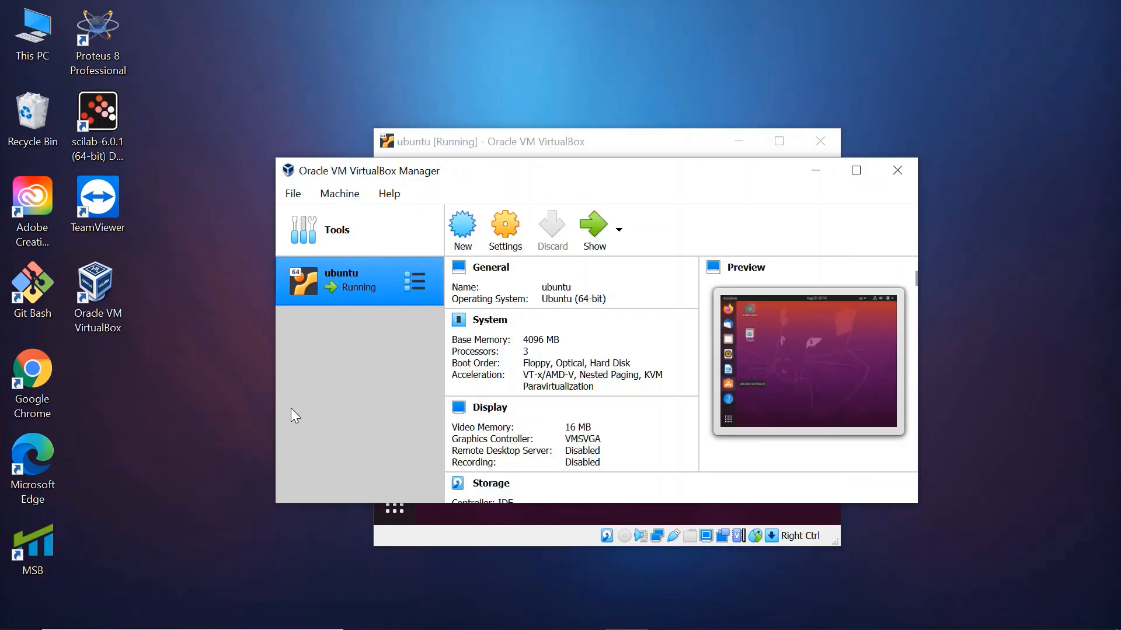
left_click(505, 531)
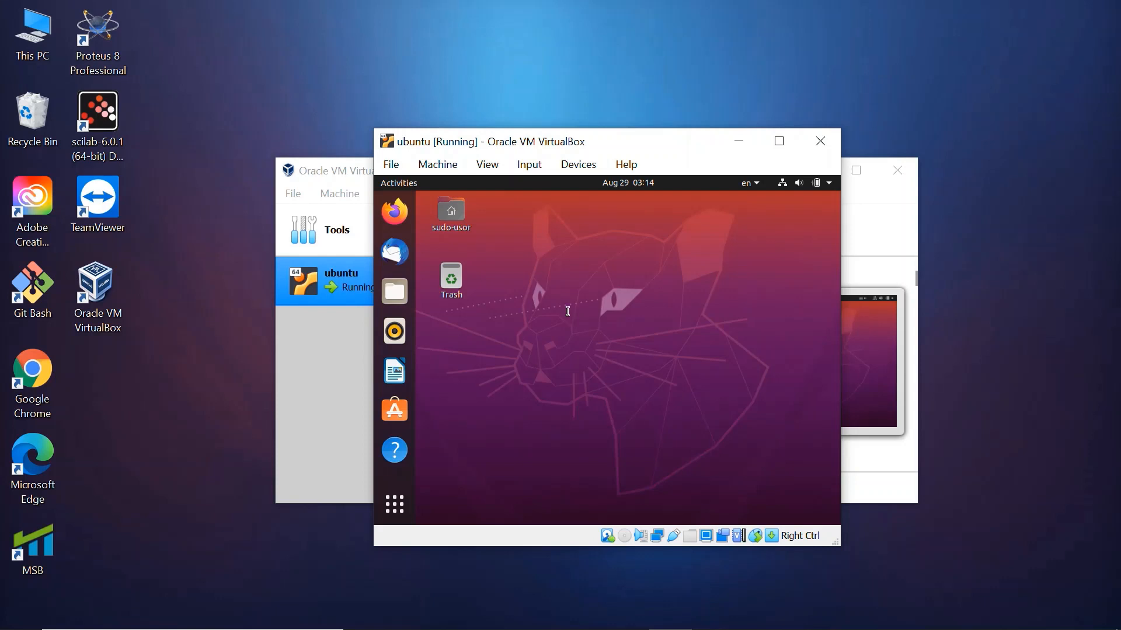
key("ctrl+alt+t")
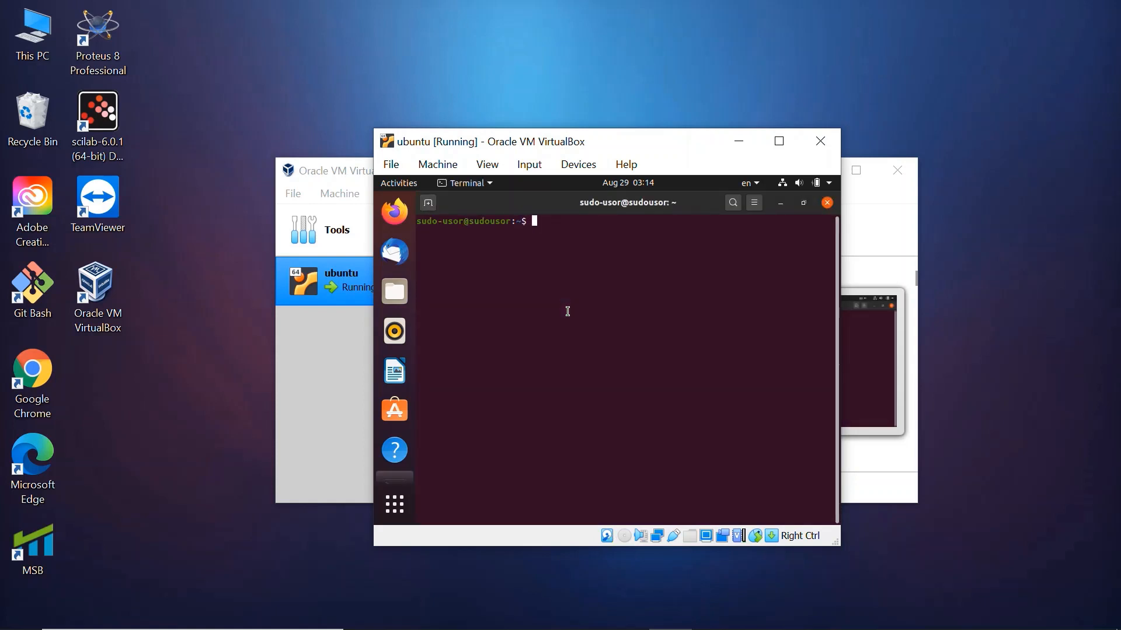
type("sudo -i")
key("Return")
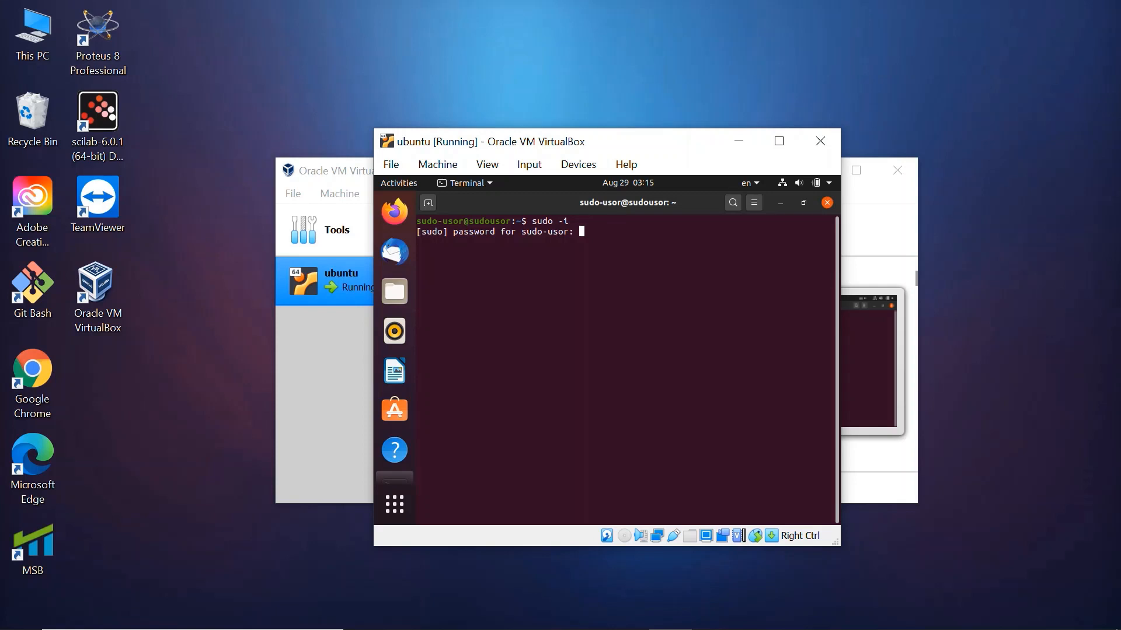
key("Return")
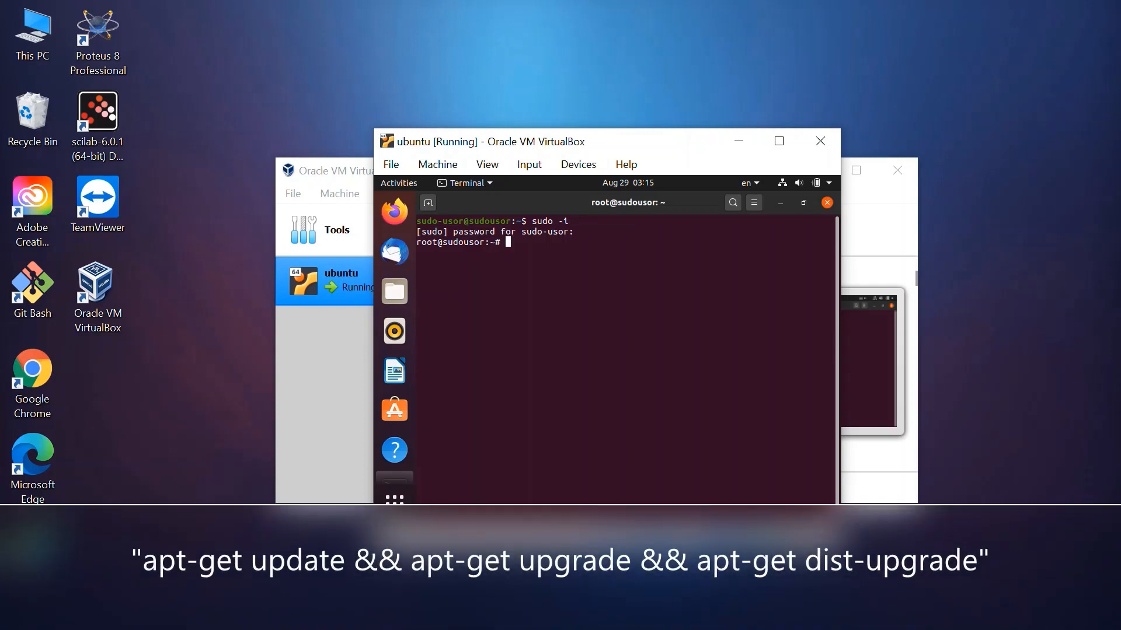
Write the command "apt-get update && apt-get upgrade apt-get dist-upgrade" at the root prompt
type("apt-get update && apt-get u")
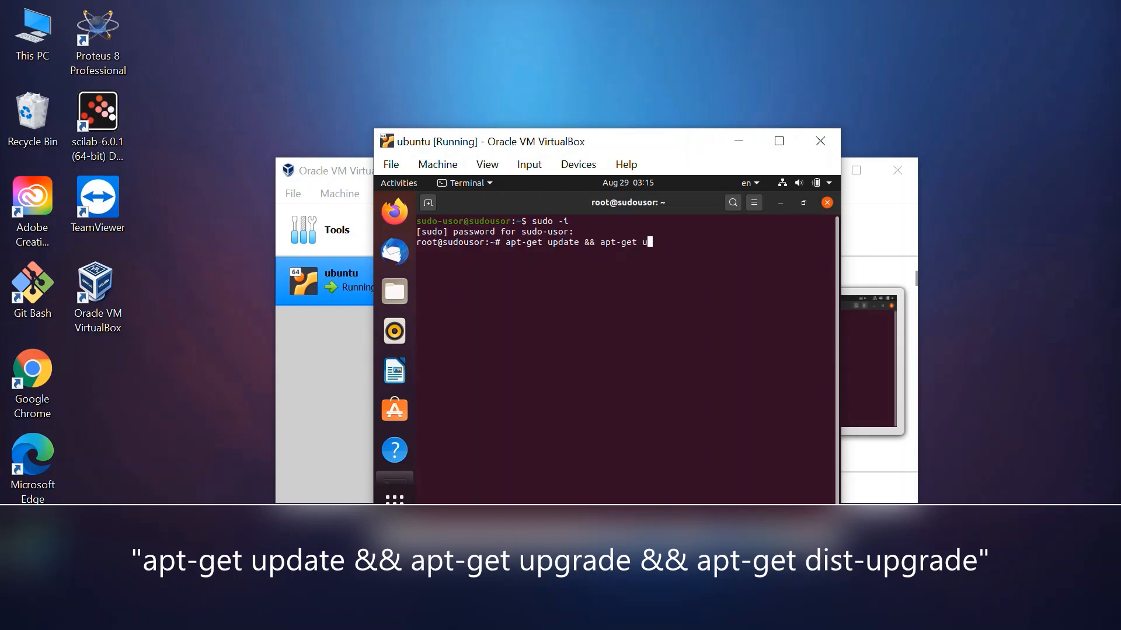
type("pgrade apt-get dist-upgrade")
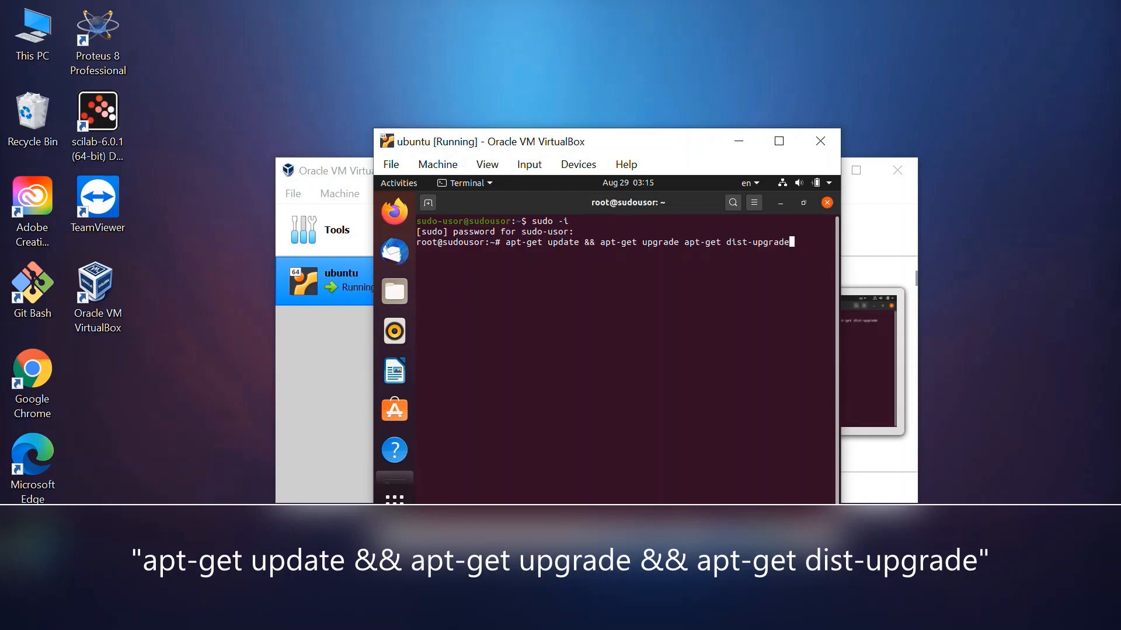
Insert the missing && before apt-get dist-upgrade, run the combined upgrade command, and close the terminal once it finishes
key("Left")
key("Left")
key("Left")
key("Left")
key("Left")
key("Left")
key("Left")
key("Left")
key("Left")
key("Left")
key("Left")
key("Left")
key("Left")
key("Left")
key("Left")
key("Left")
key("Left")
key("Left")
key("Left")
key("Left")
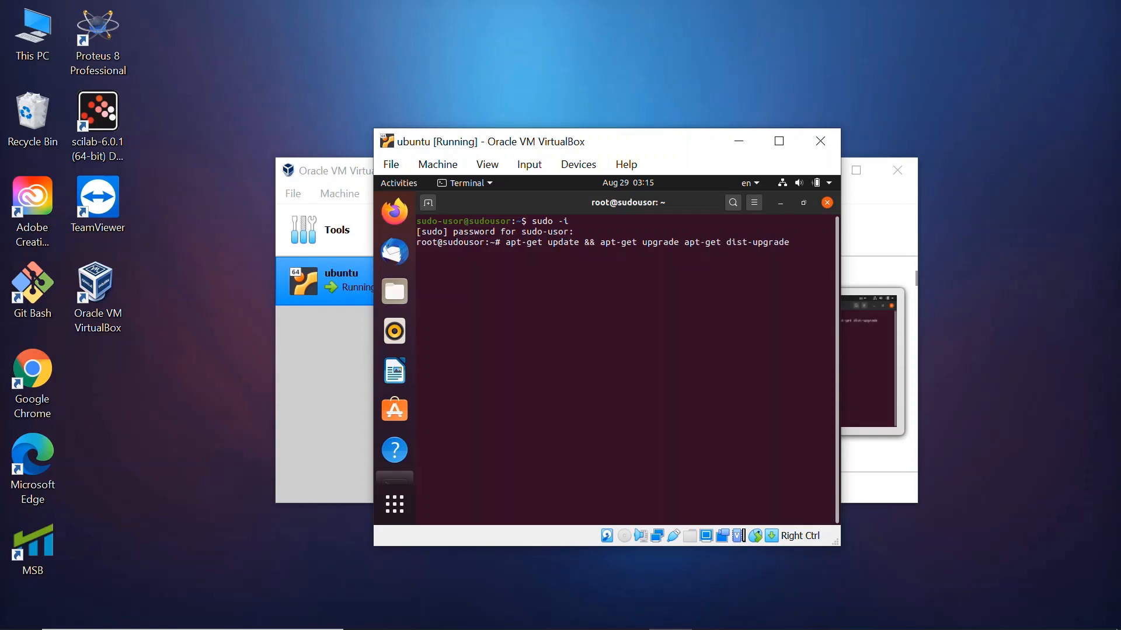
type("&&")
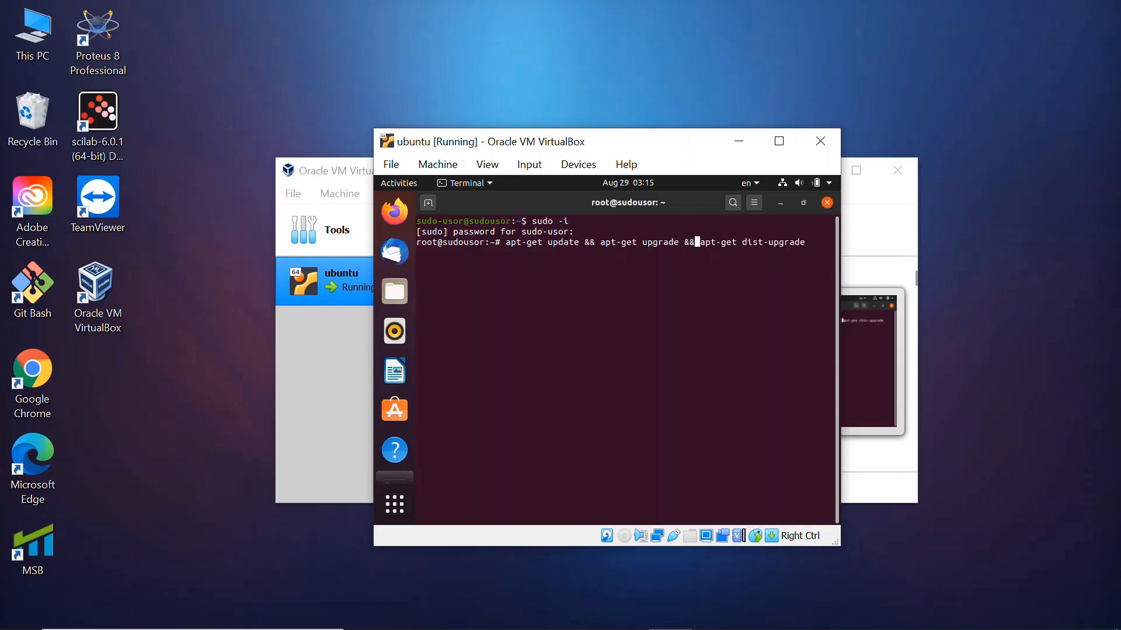
key("Right")
key("Right")
key("Right")
key("Right")
key("Right")
key("Right")
key("Right")
key("Right")
key("Right")
key("Right")
key("Right")
key("Right")
key("Right")
key("Right")
key("Right")
key("Right")
key("Right")
key("Right")
key("Right")
key("Right")
key("Return")
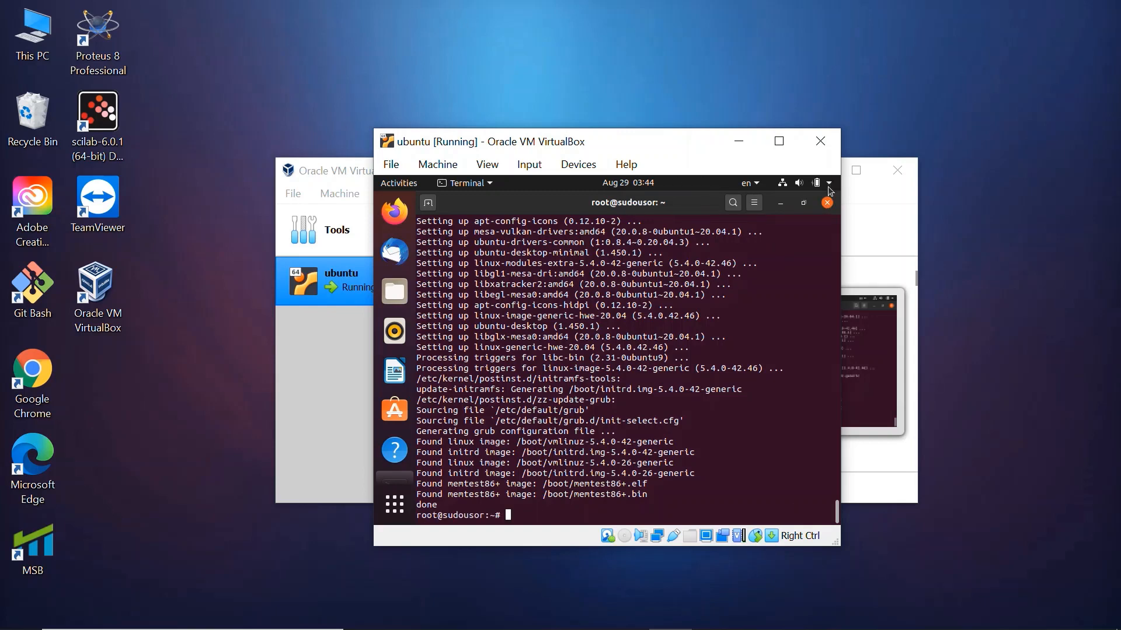
left_click(827, 201)
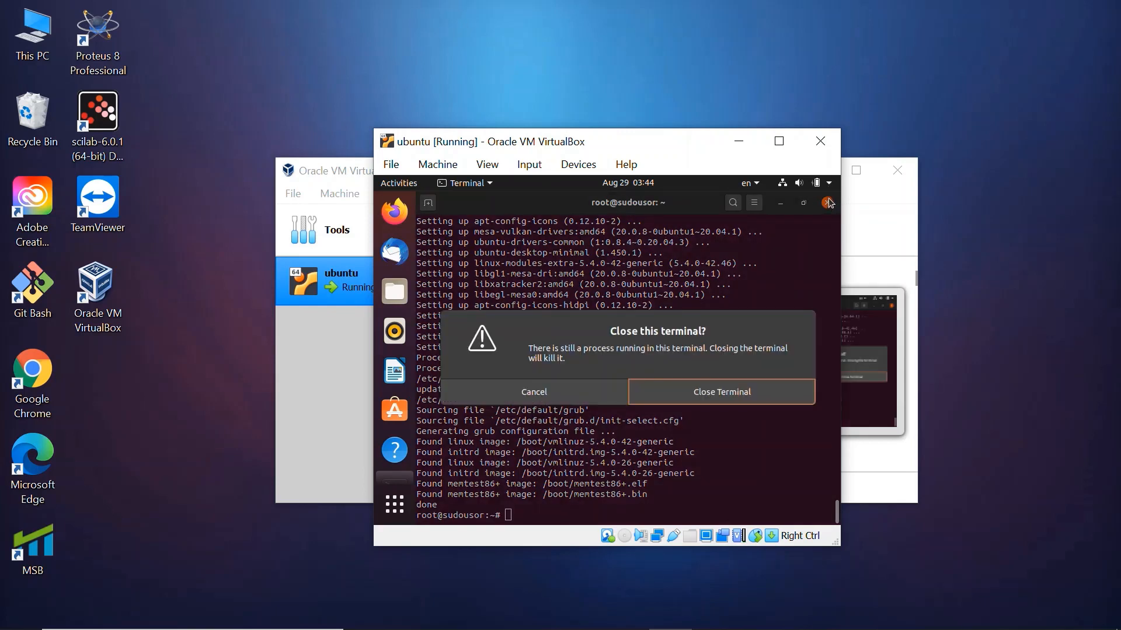
left_click(693, 394)
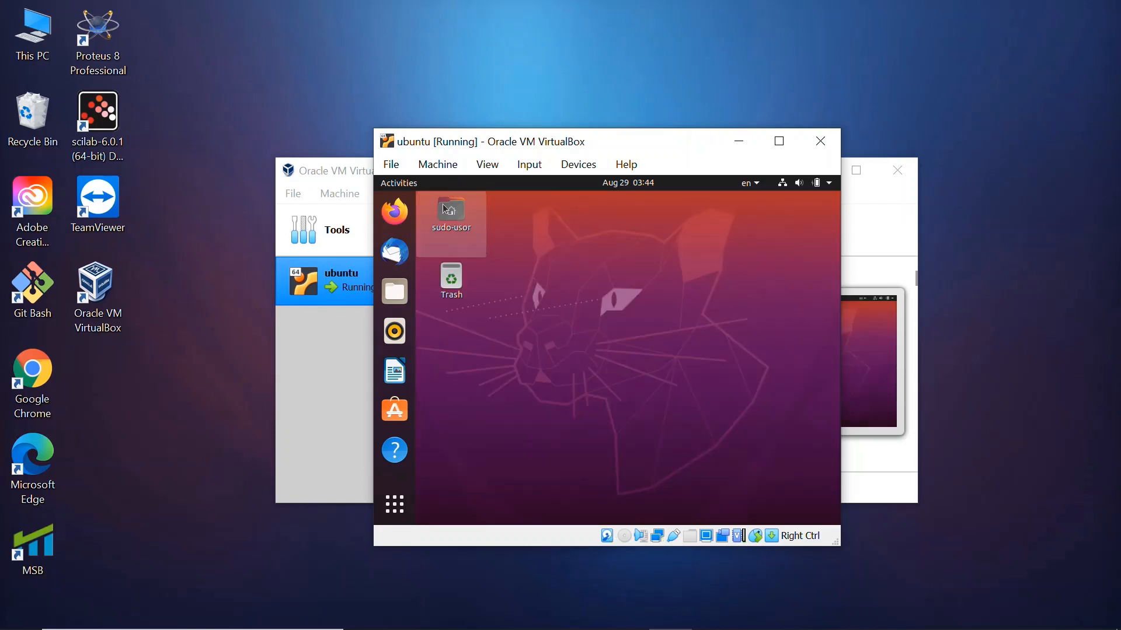
Insert the Guest Additions CD image and run its installer, authenticating with the account password
left_click(578, 165)
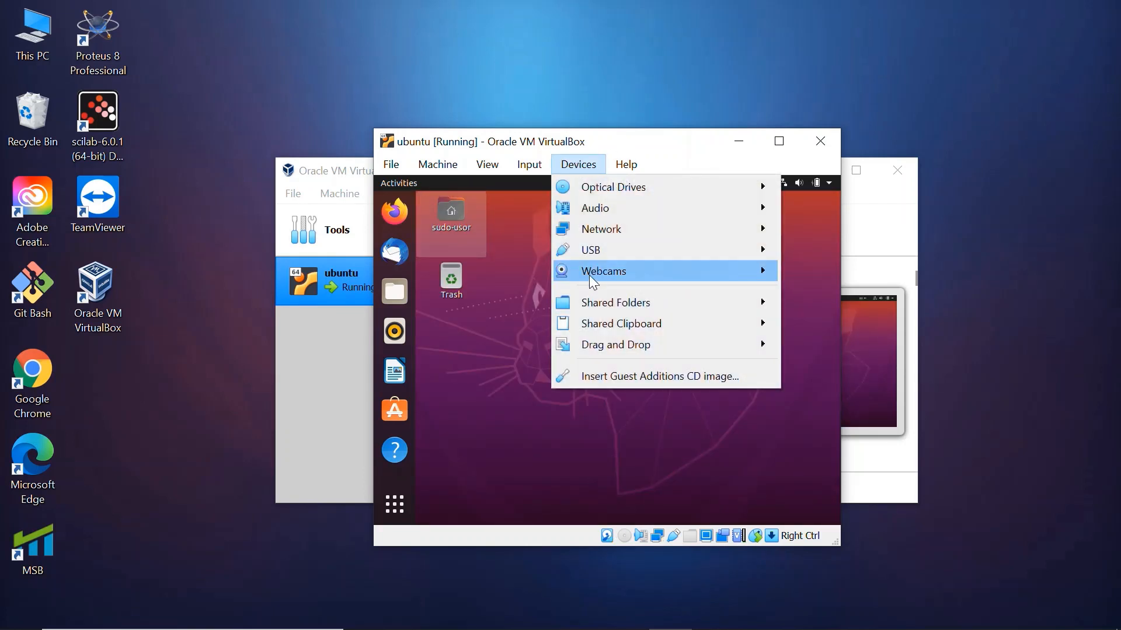
left_click(597, 380)
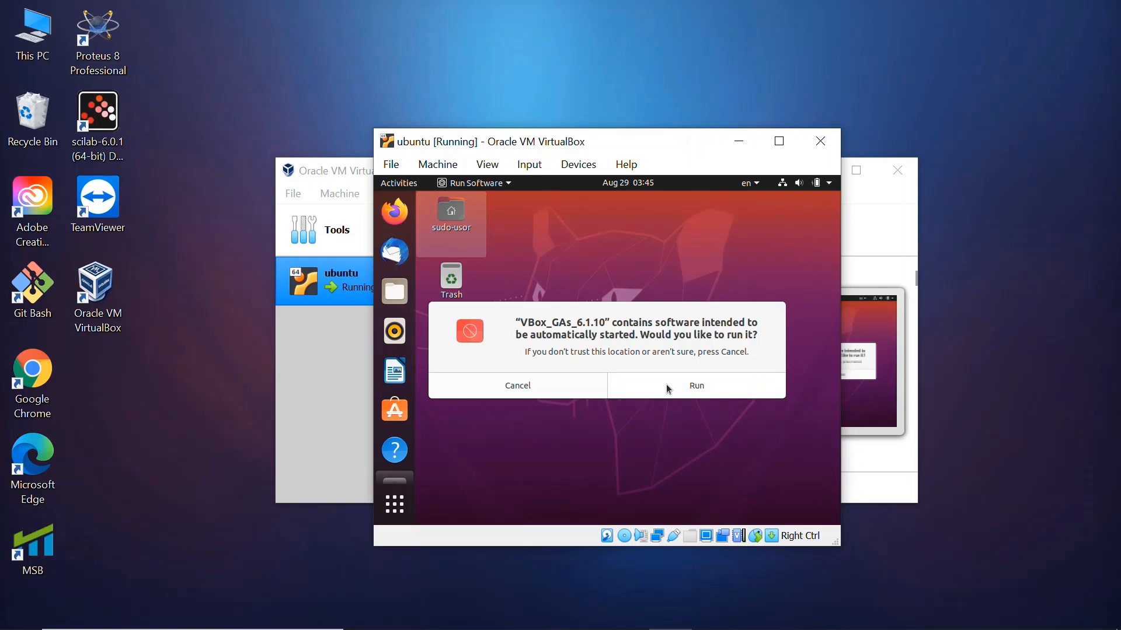
left_click(665, 387)
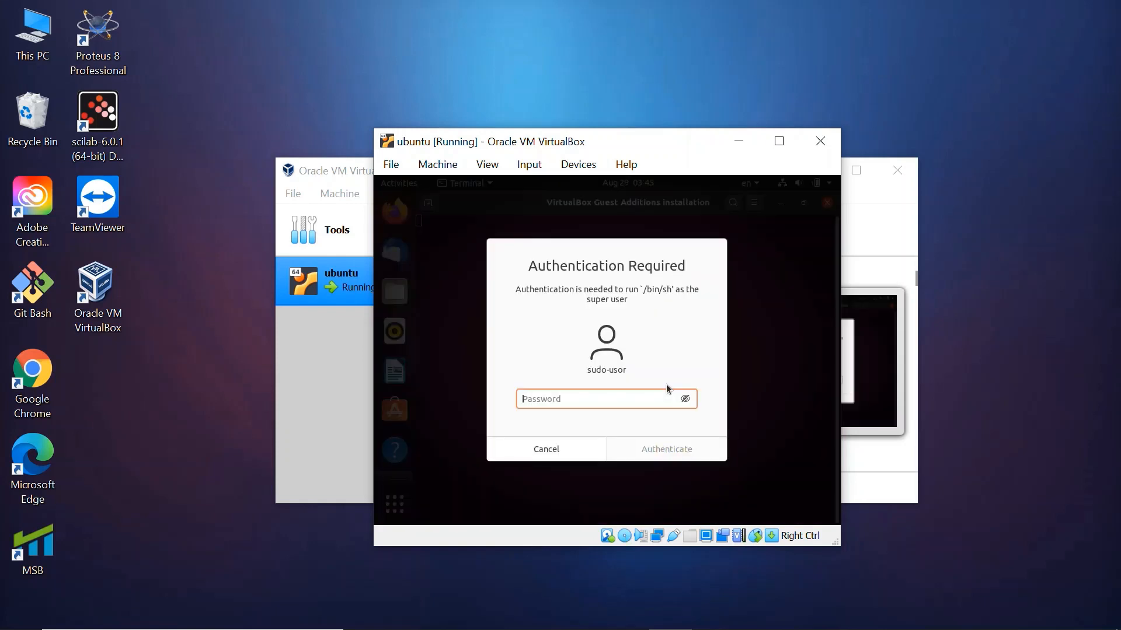
type("•••••••••••")
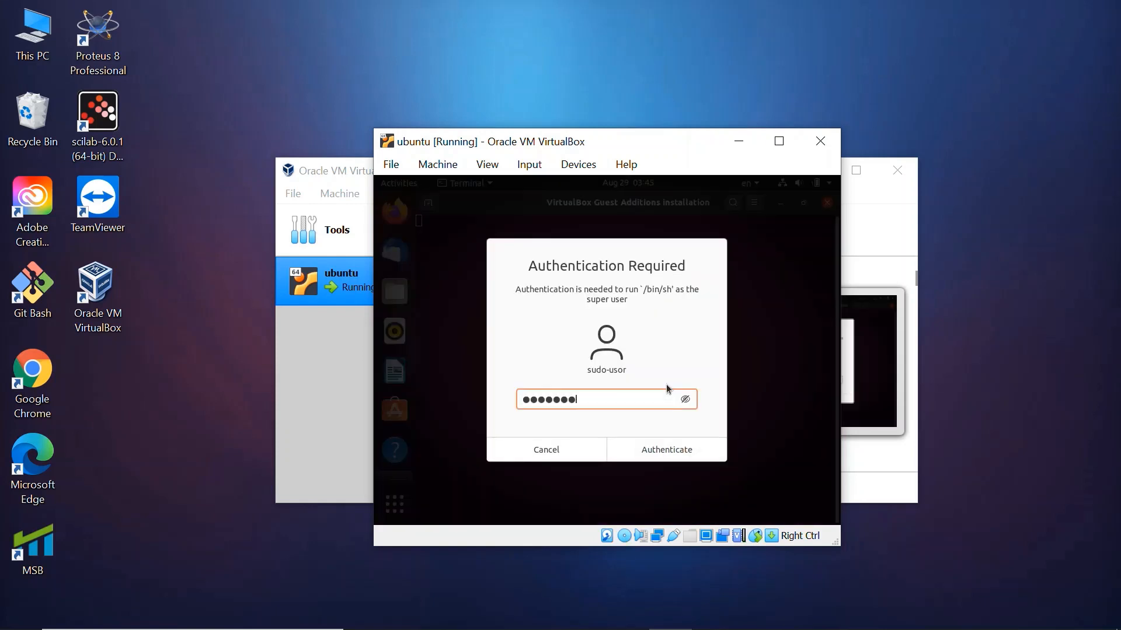
key("Return")
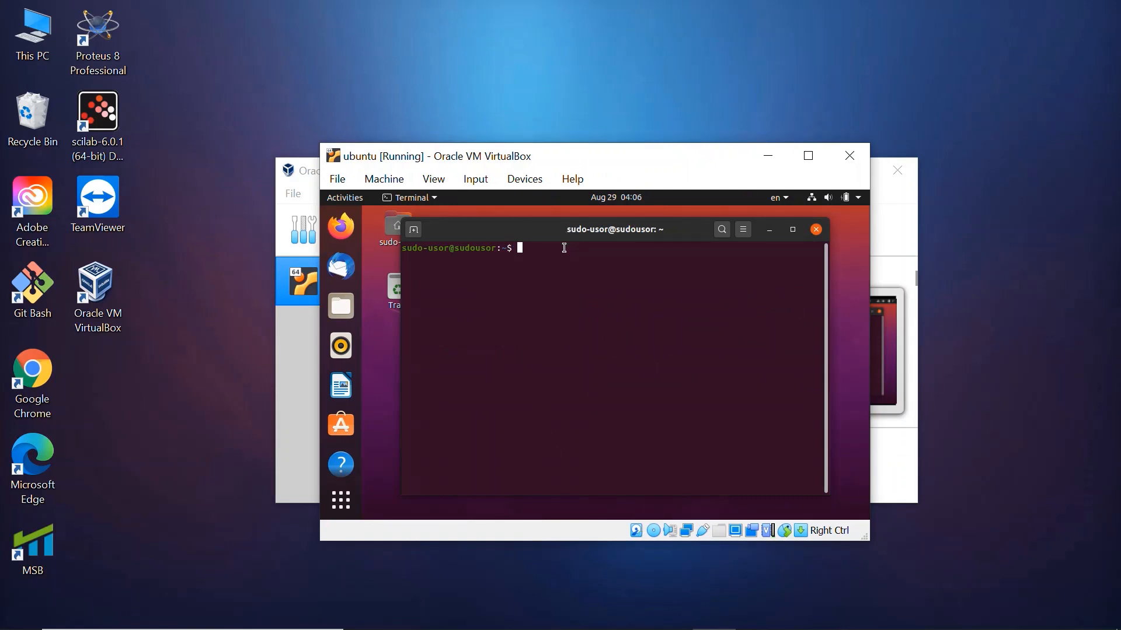
Restart Ubuntu with the reboot command and log in to the listed account with its password
type("reboot")
key("Return")
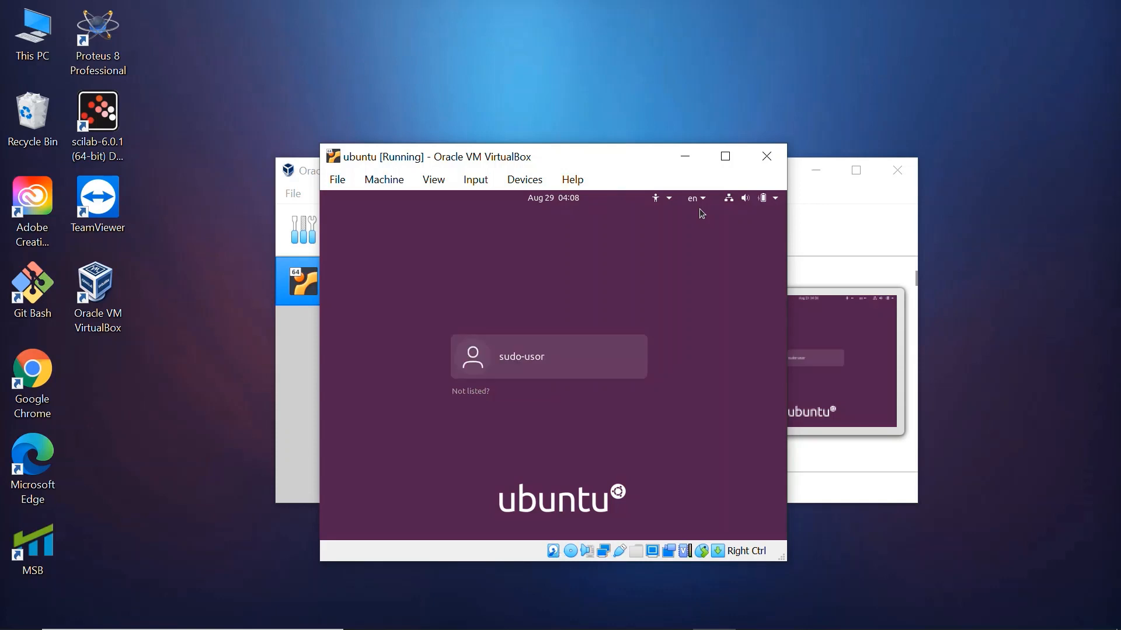
key("Return")
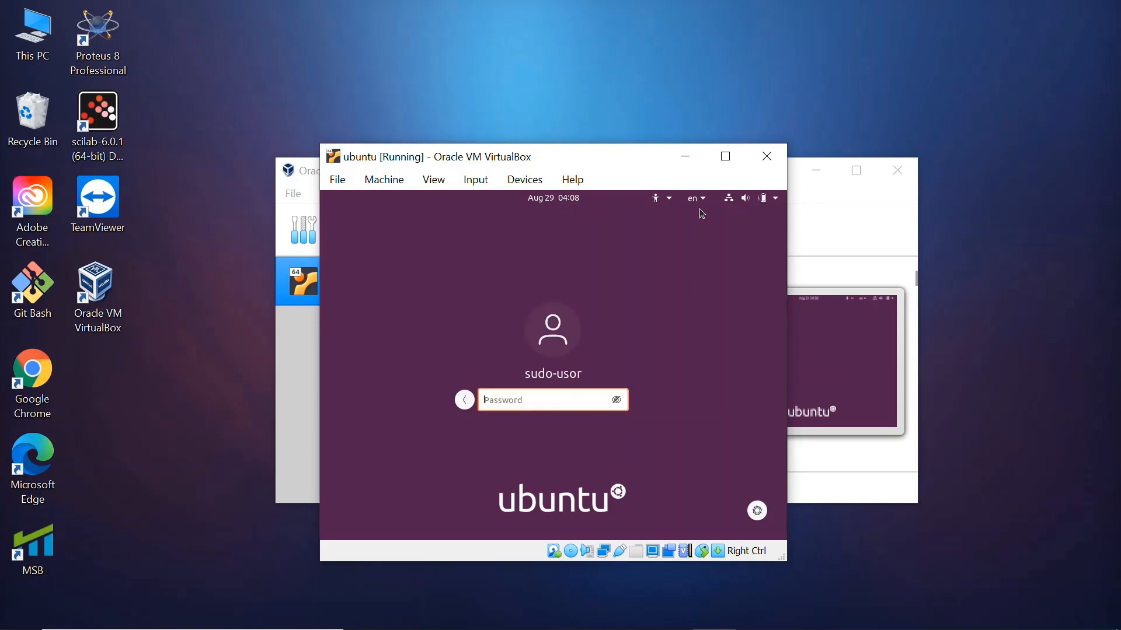
type("****")
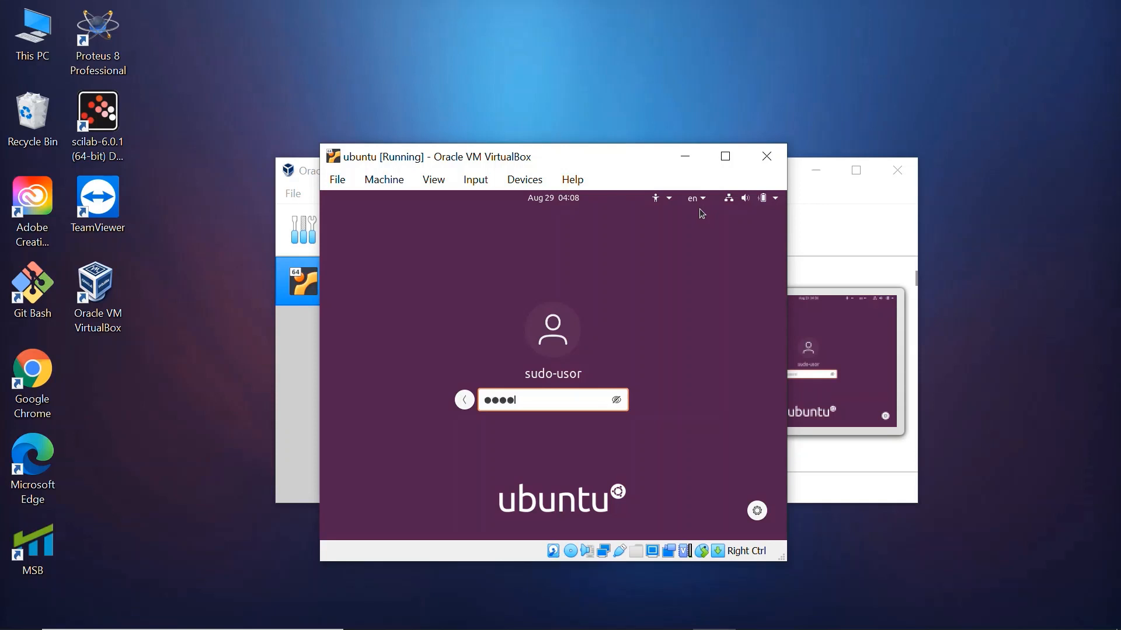
type("*******")
key("Return")
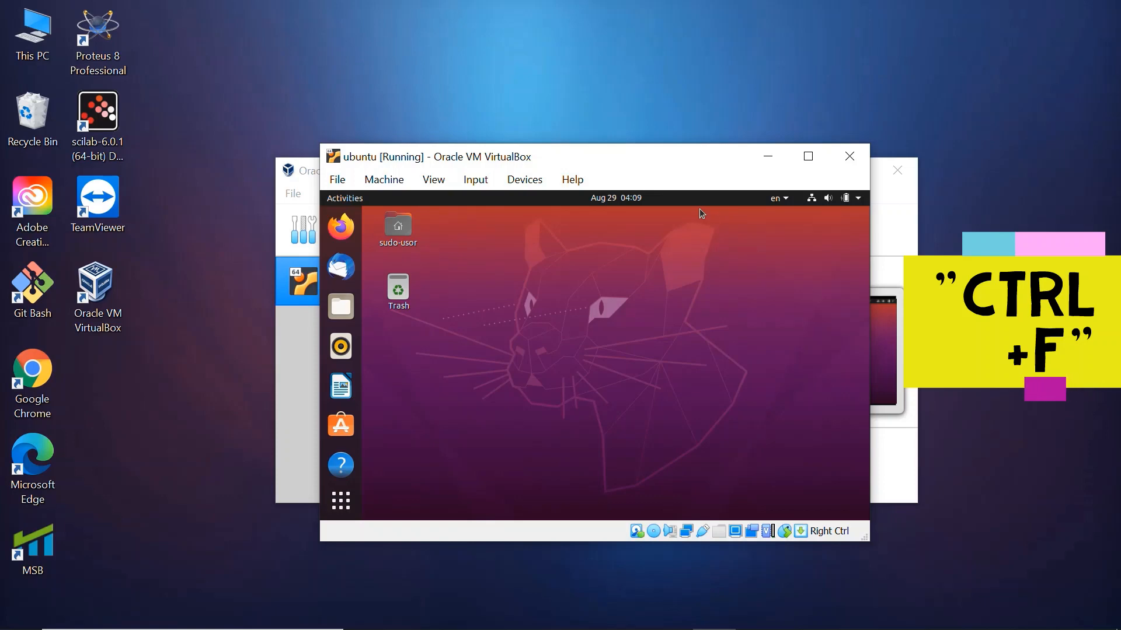
Switch the Ubuntu virtual machine to full-screen mode and accept the switch notice
key("ctrl+f")
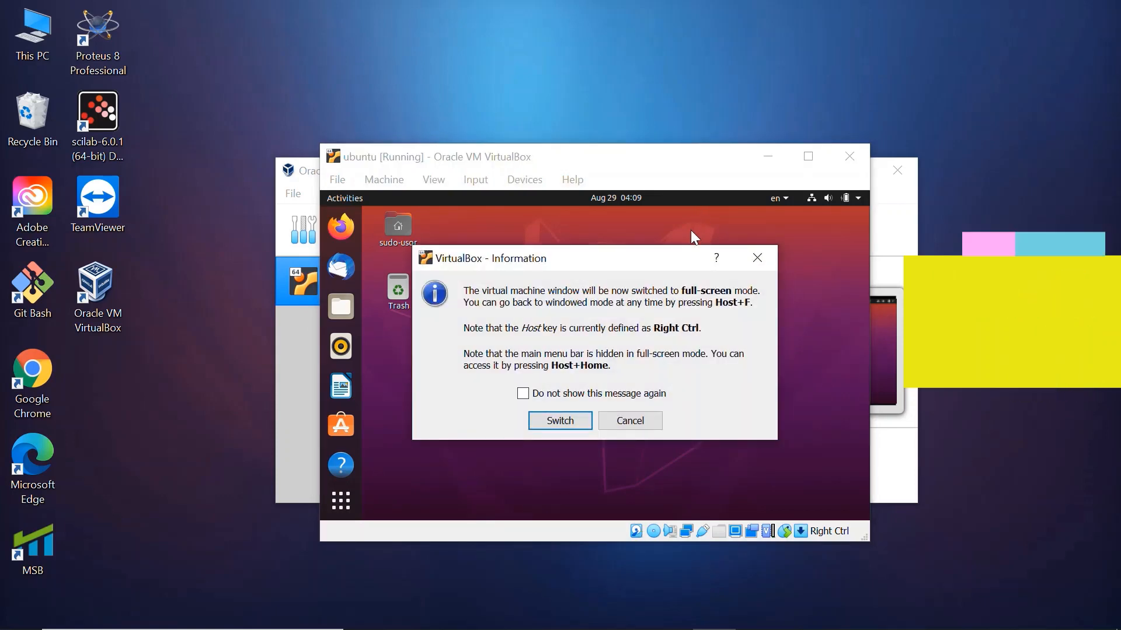
left_click(541, 422)
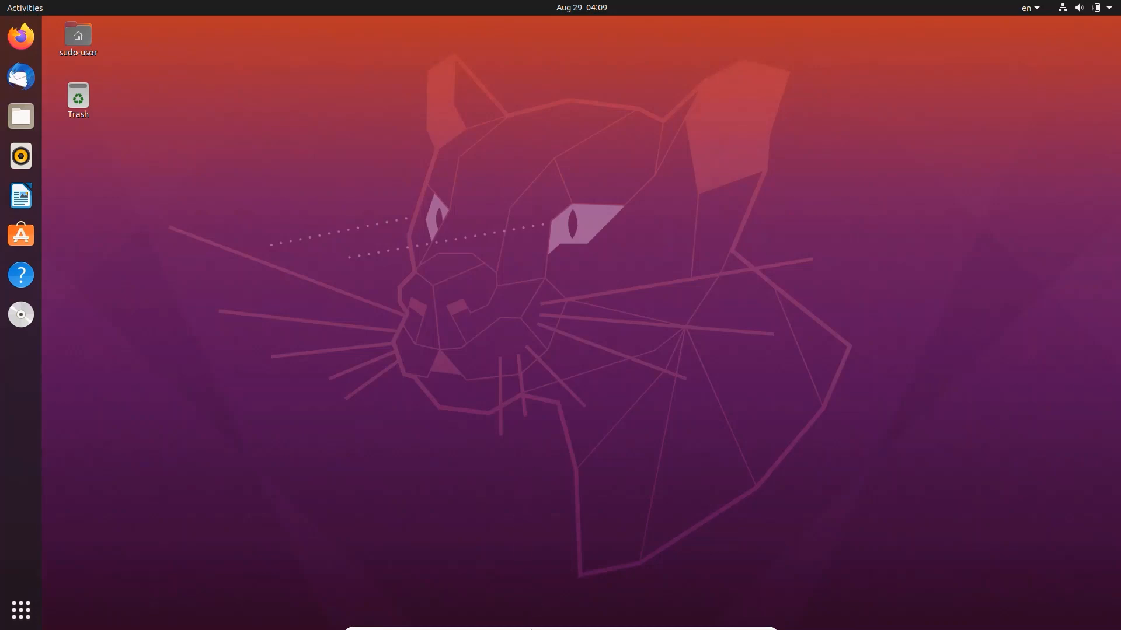
mouse_move(526, 626)
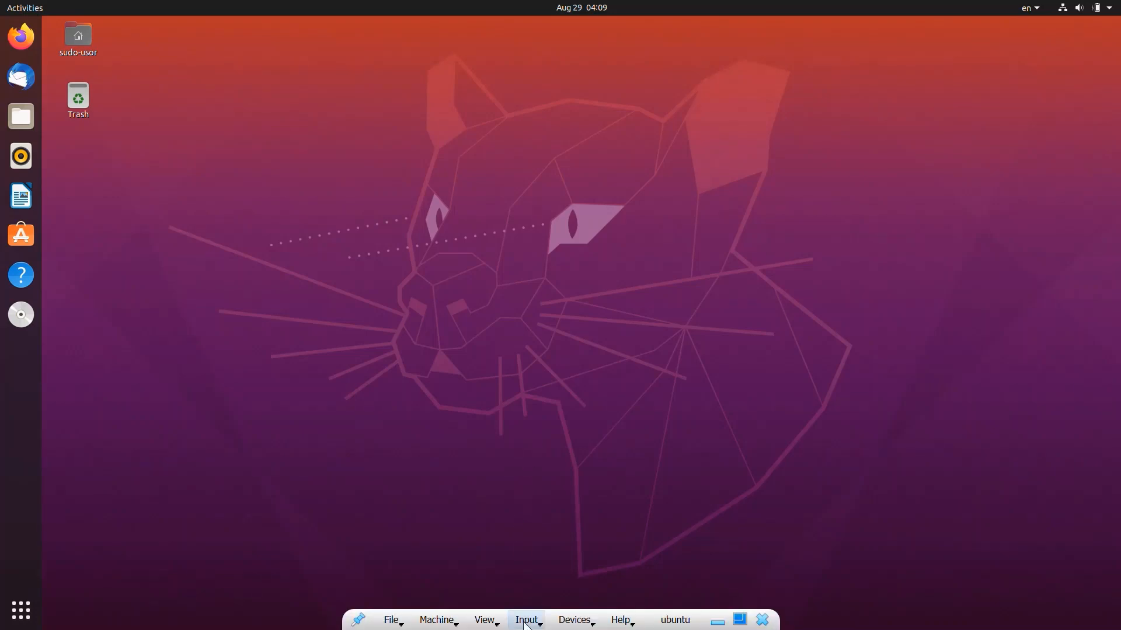